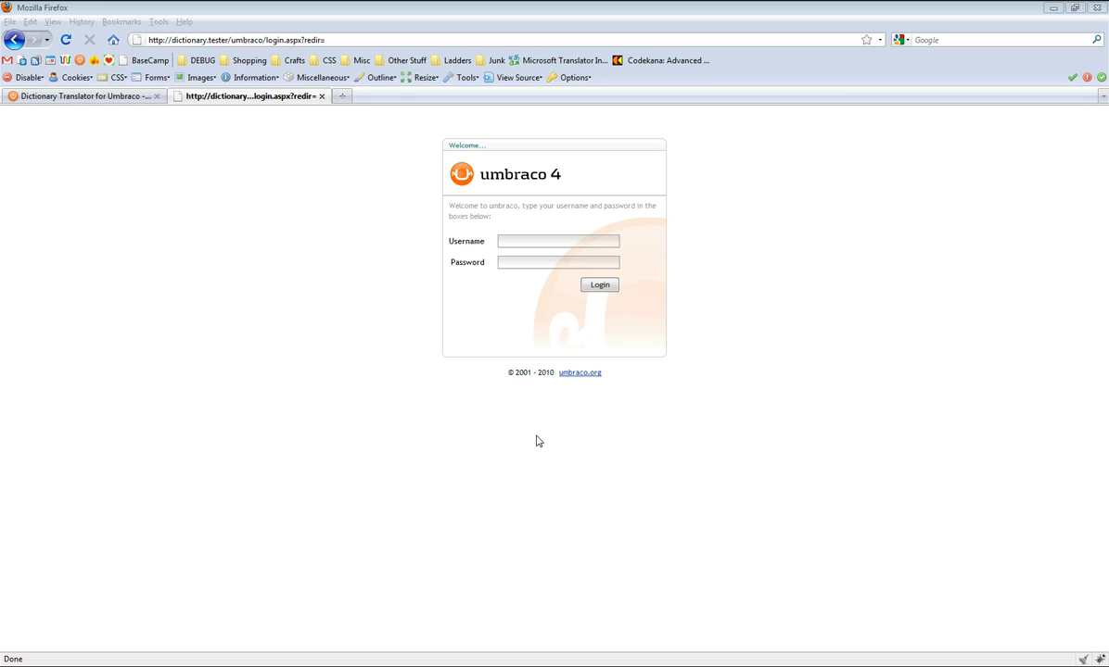
# Log in as admin and expand Settings > Languages to show English, Danish and French
pyautogui.click(584, 244)
pyautogui.write('adm')
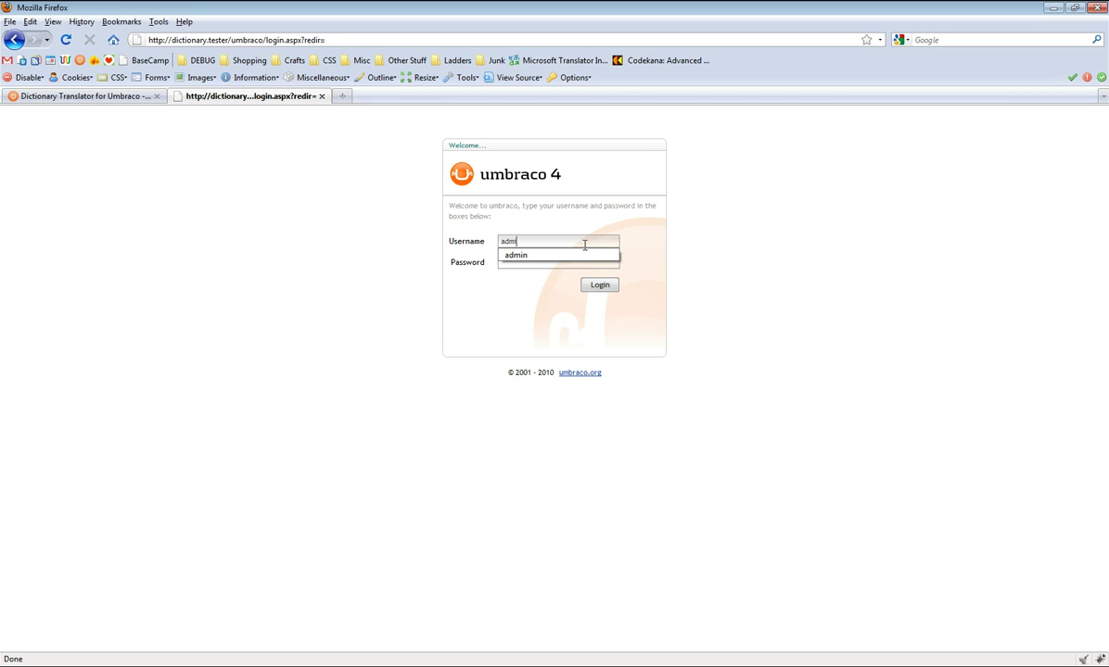
pyautogui.write('in')
pyautogui.press('Tab')
pyautogui.write('a')
pyautogui.press('Return')
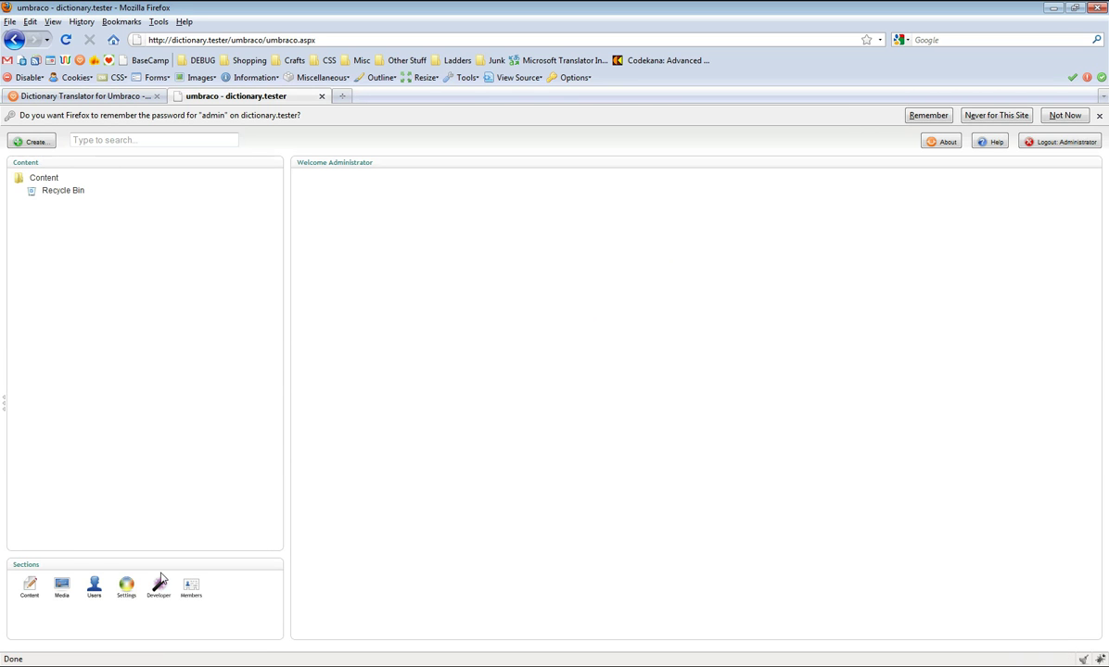
pyautogui.click(126, 589)
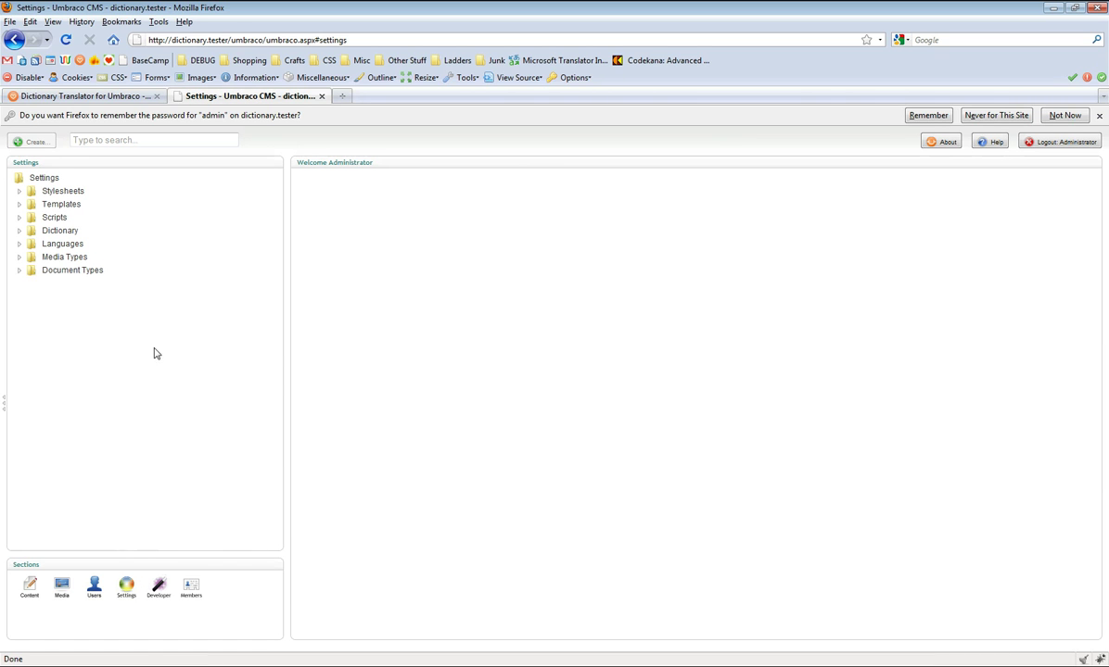
pyautogui.click(20, 244)
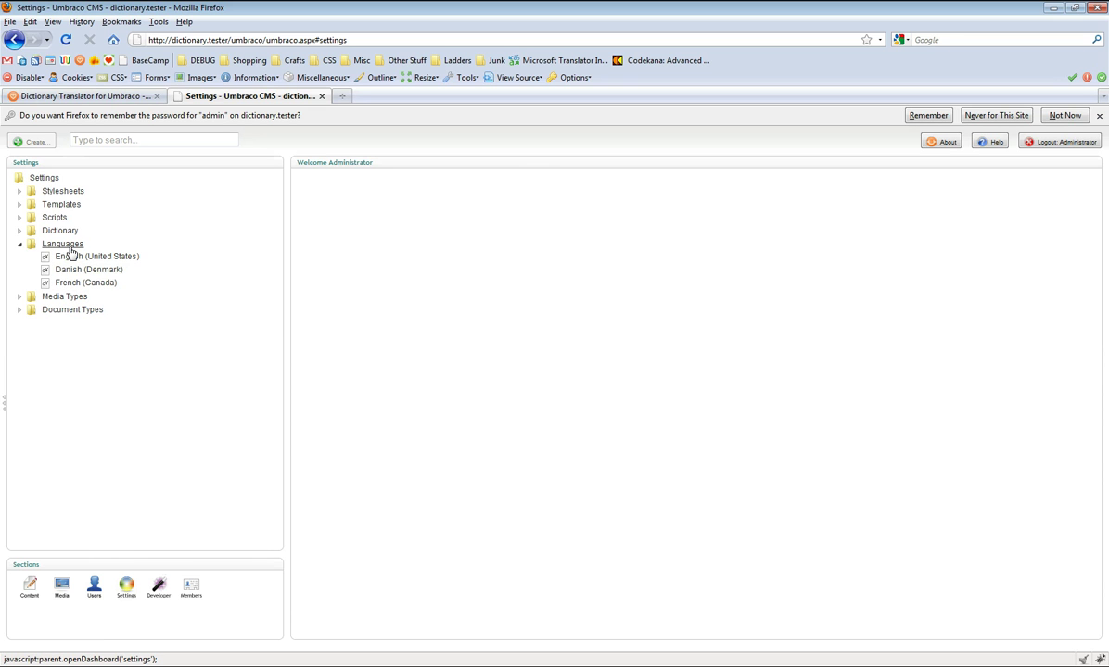
# Create German (Germany) as a new site language under Languages
pyautogui.rightClick(70, 246)
pyautogui.click(96, 256)
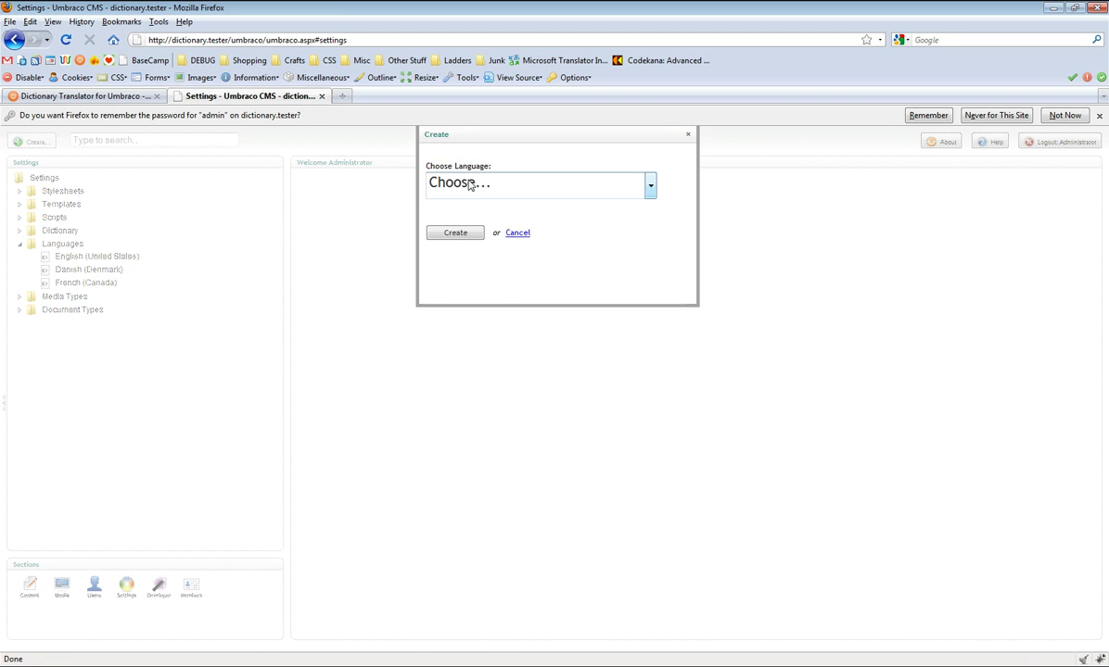
pyautogui.click(470, 184)
pyautogui.click(459, 338)
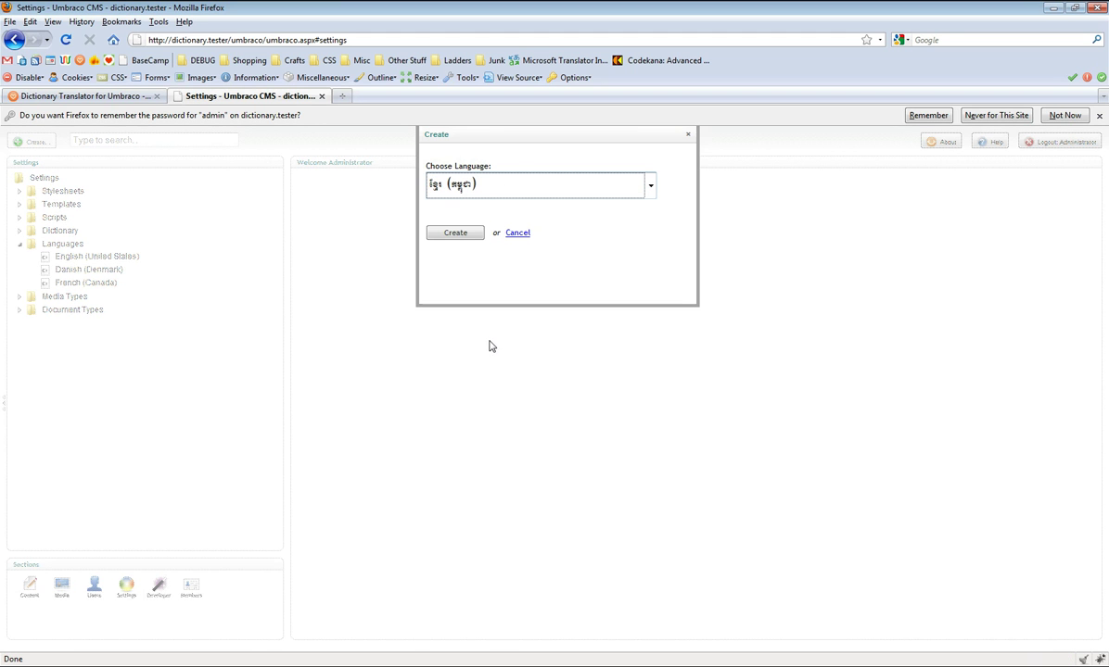
pyautogui.click(519, 186)
pyautogui.press('g')
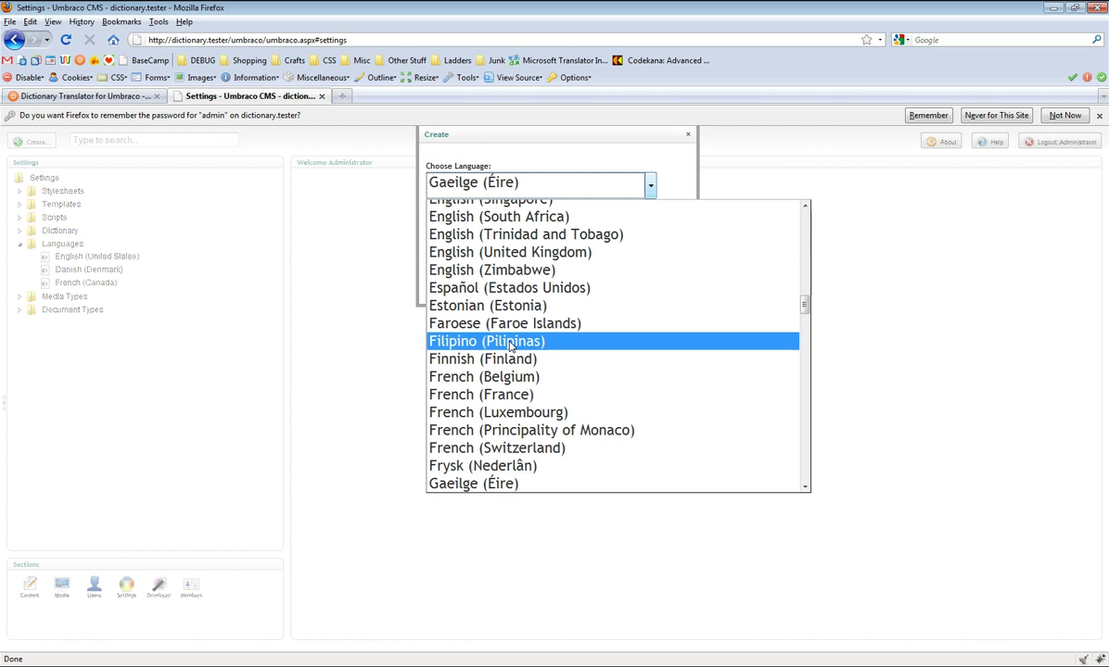
pyautogui.scroll(-4, 512, 348)
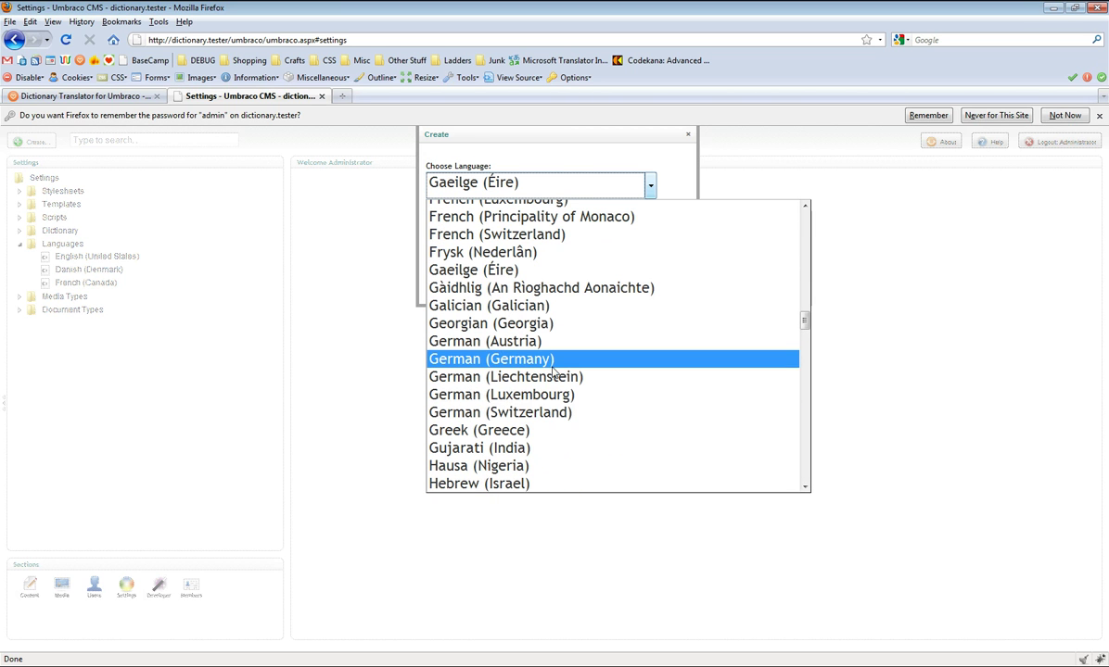
pyautogui.click(552, 364)
pyautogui.click(451, 233)
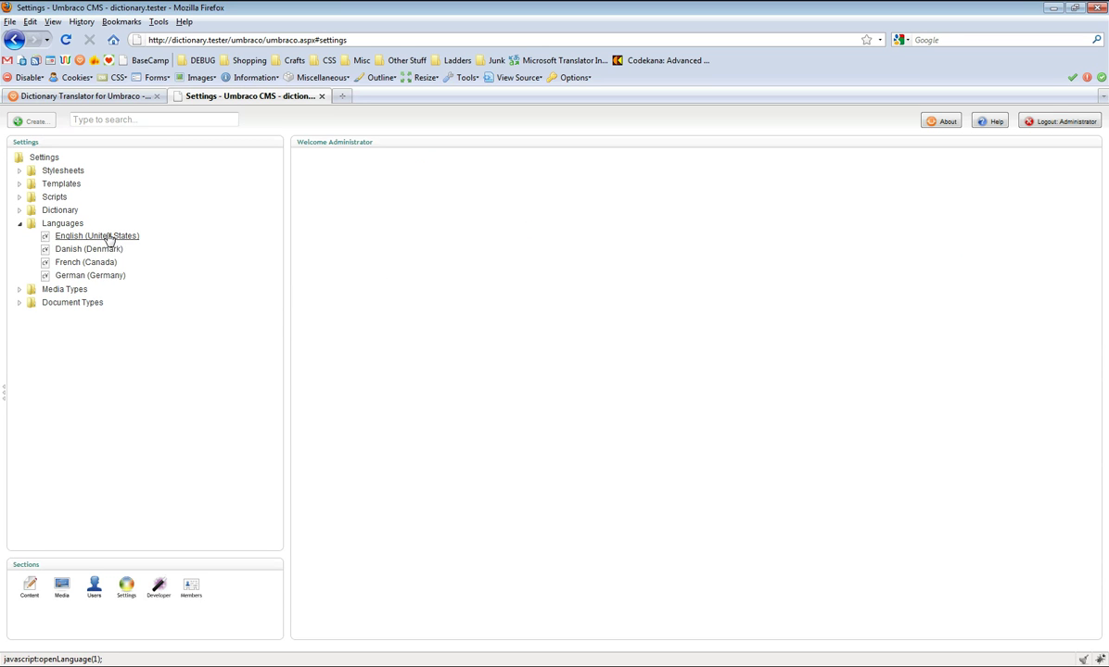
# Open the Cat dictionary item, check its four empty translation boxes, then go to Developer
pyautogui.click(19, 212)
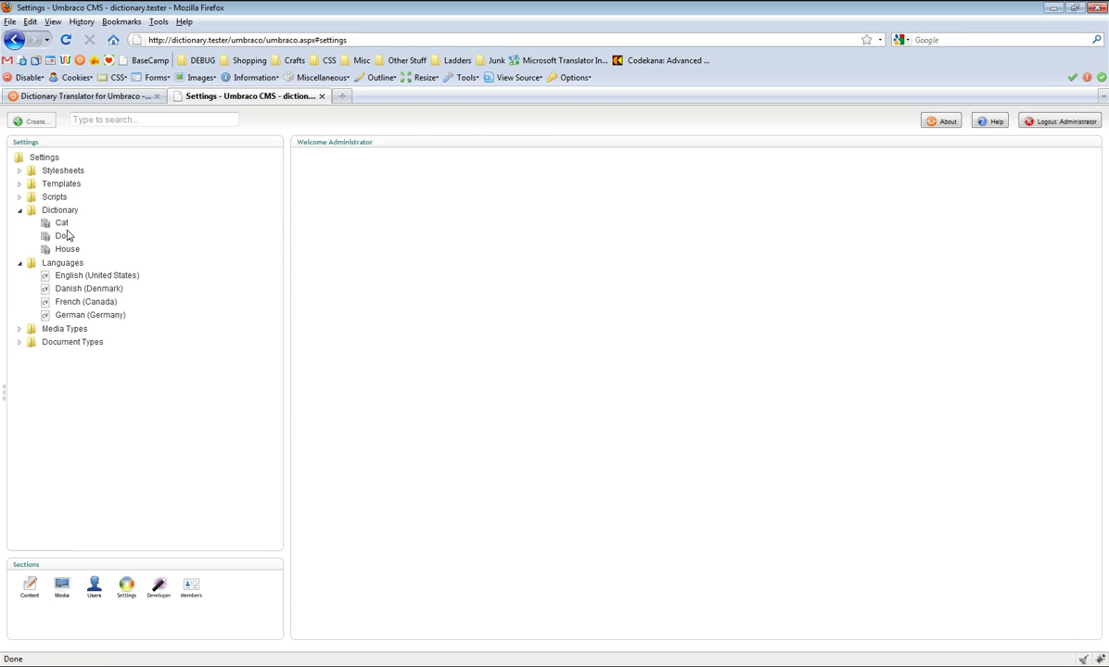
pyautogui.click(63, 224)
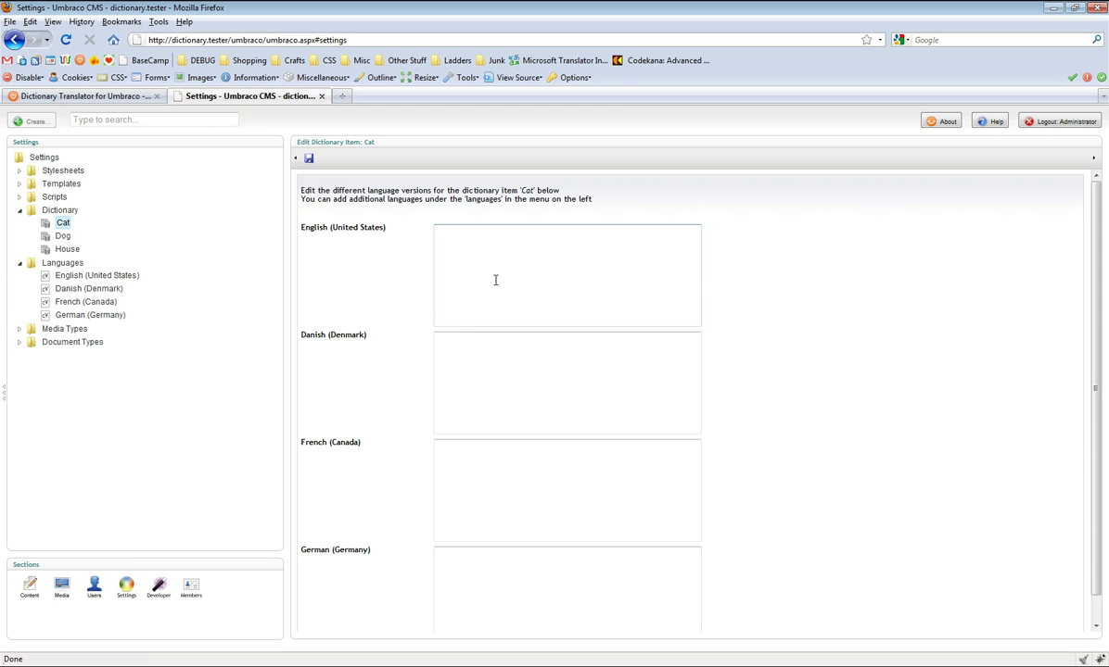
pyautogui.click(487, 354)
pyautogui.click(487, 492)
pyautogui.click(512, 589)
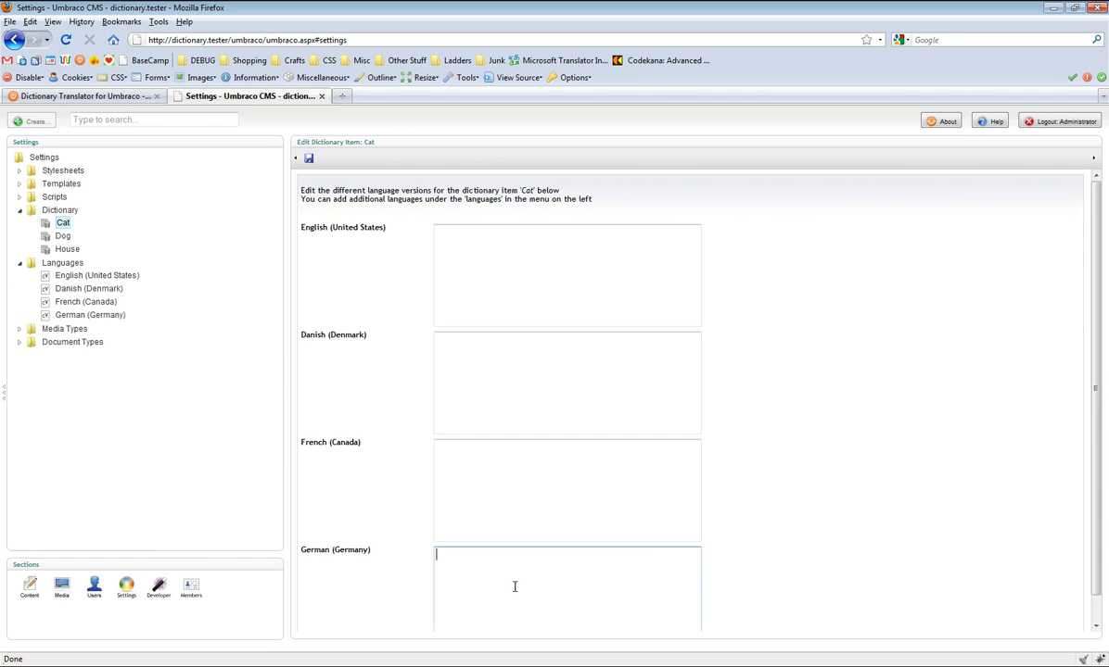
pyautogui.scroll(-1, 518, 522)
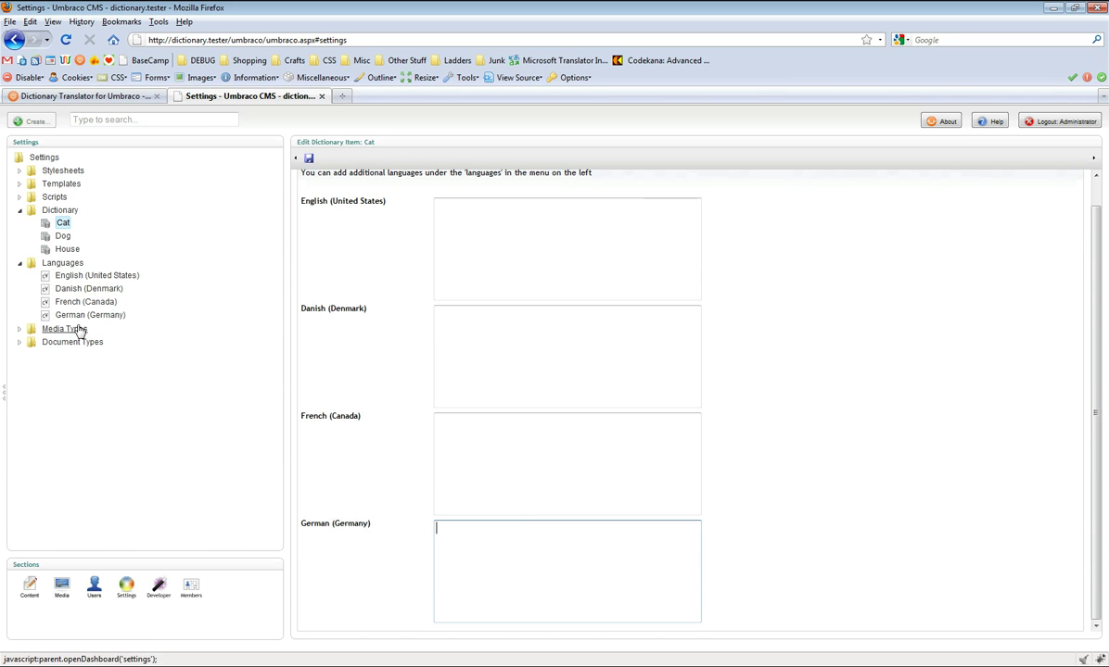
pyautogui.click(470, 273)
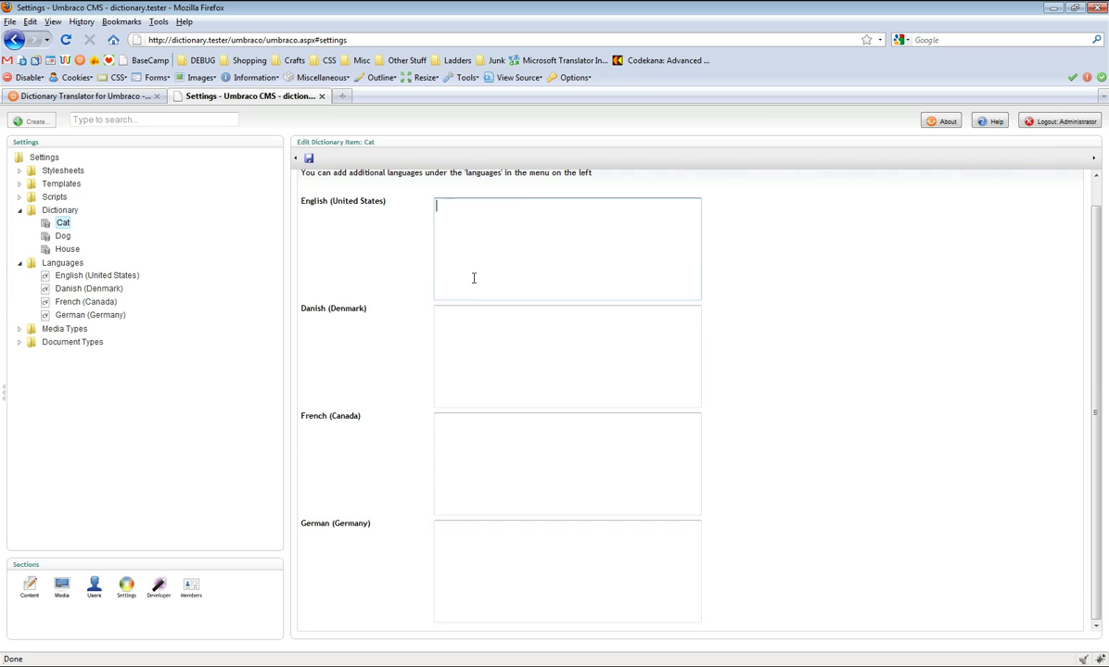
pyautogui.scroll(1, 479, 289)
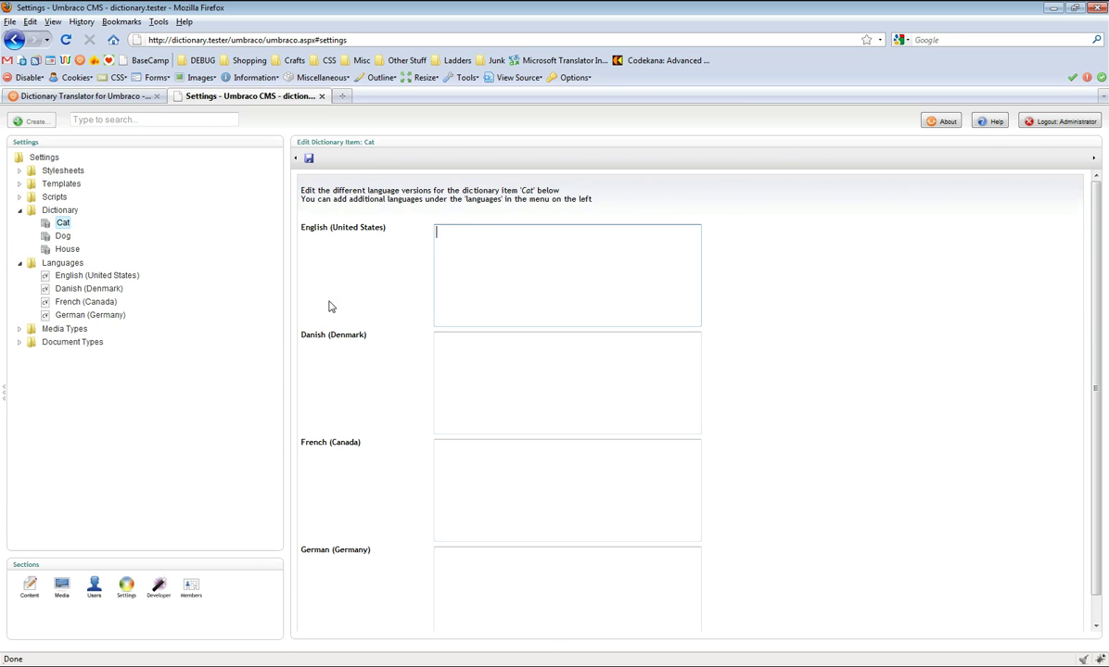
pyautogui.click(158, 596)
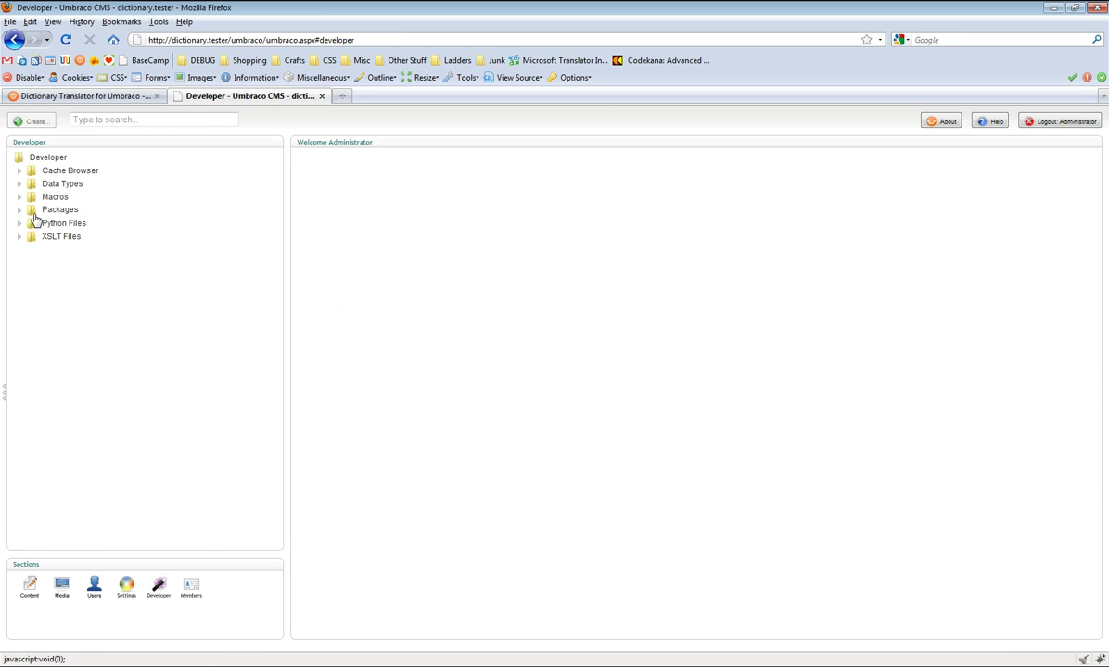
# Load Dictionary_Translator_1.0.zip as a local package after acknowledging the install risk
pyautogui.click(20, 210)
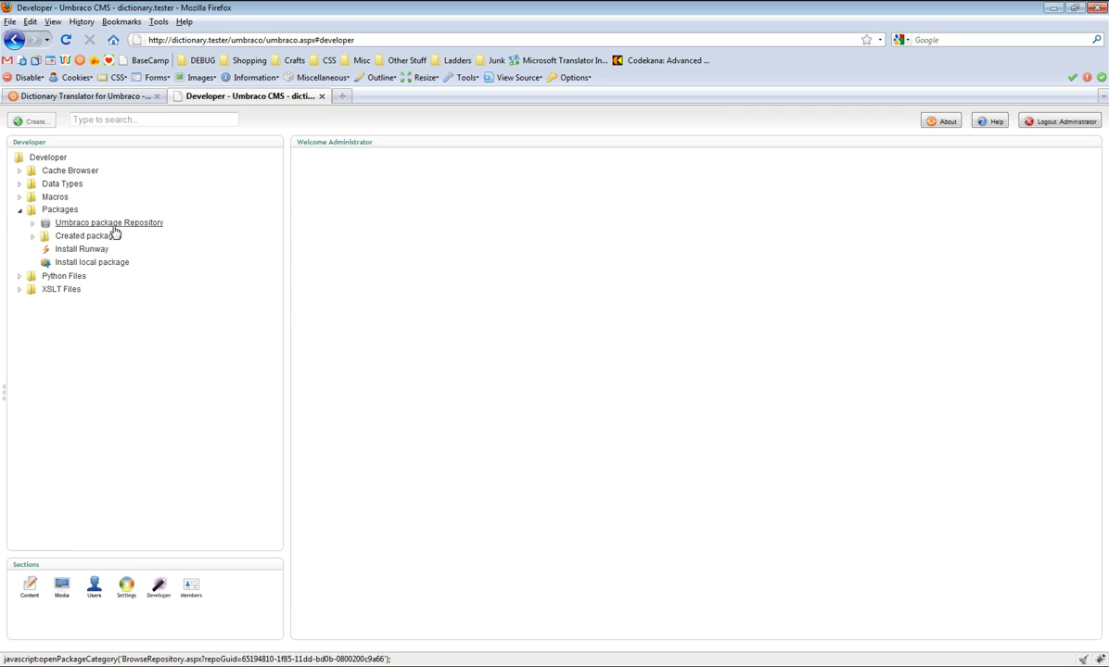
pyautogui.click(102, 264)
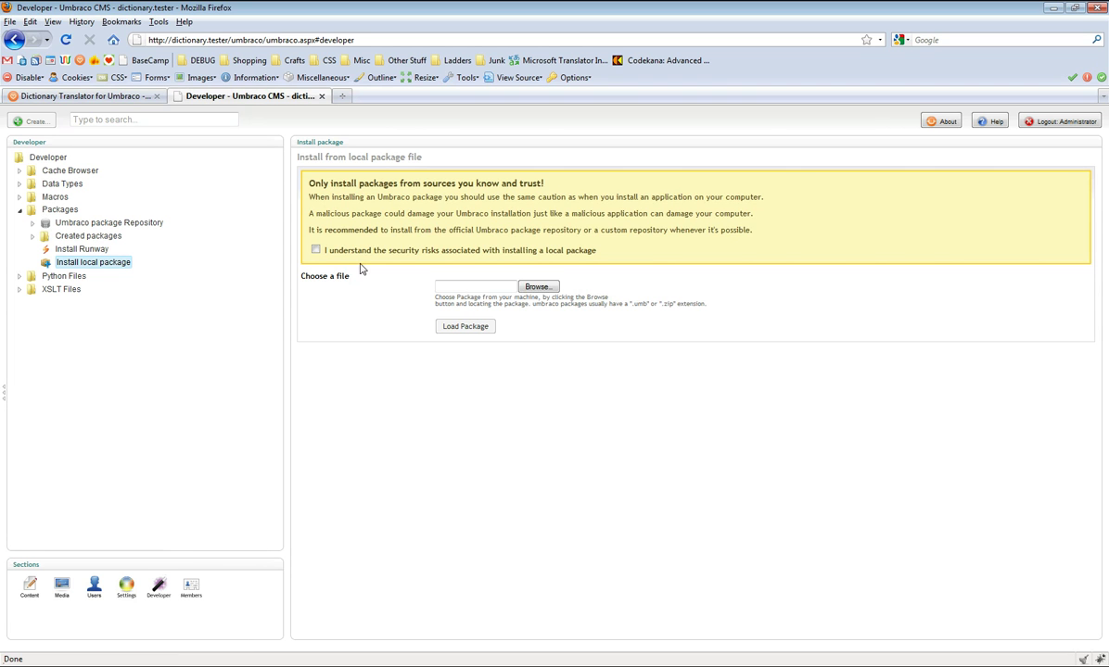
pyautogui.click(539, 289)
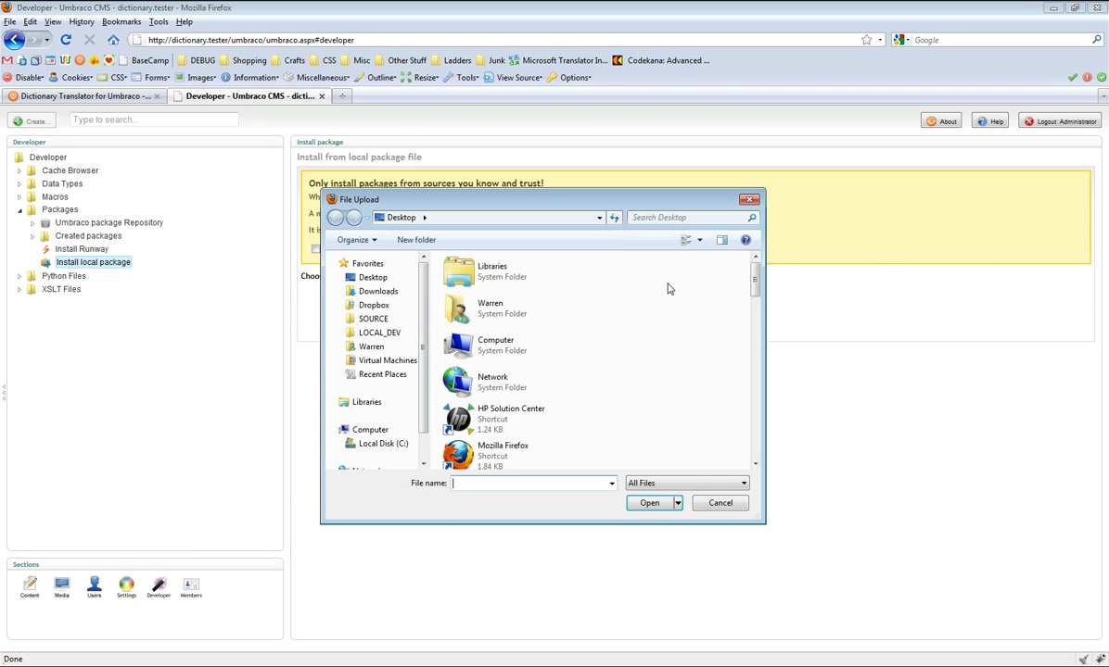
pyautogui.moveTo(756, 281); pyautogui.dragTo(756, 388)
pyautogui.click(526, 346)
pyautogui.click(649, 503)
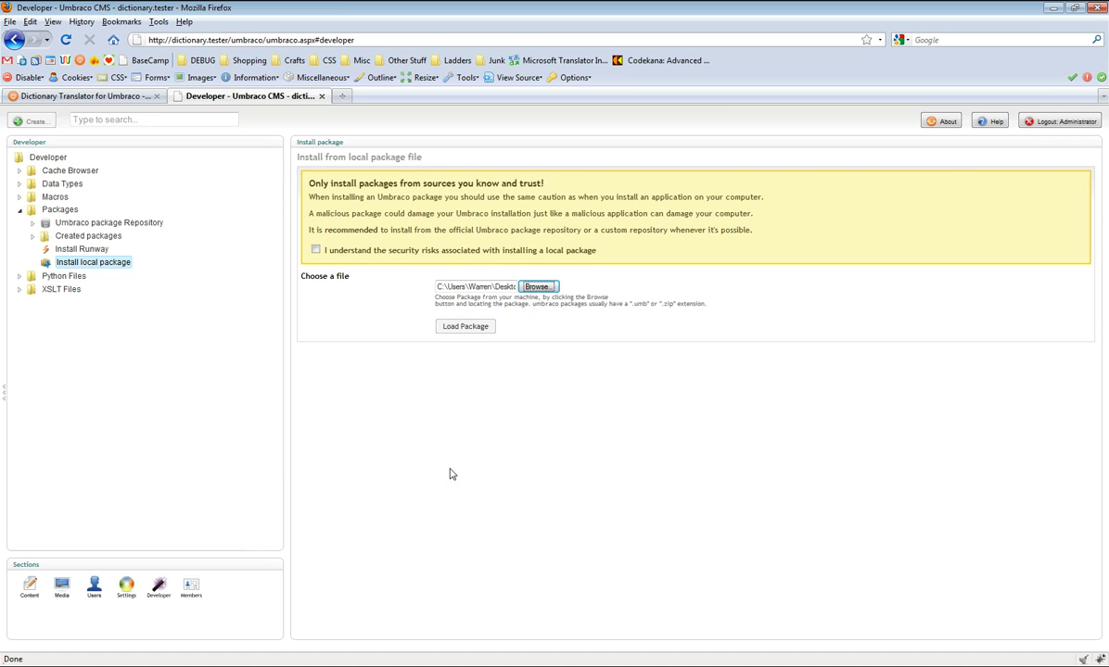
pyautogui.click(319, 253)
pyautogui.click(315, 251)
pyautogui.click(452, 330)
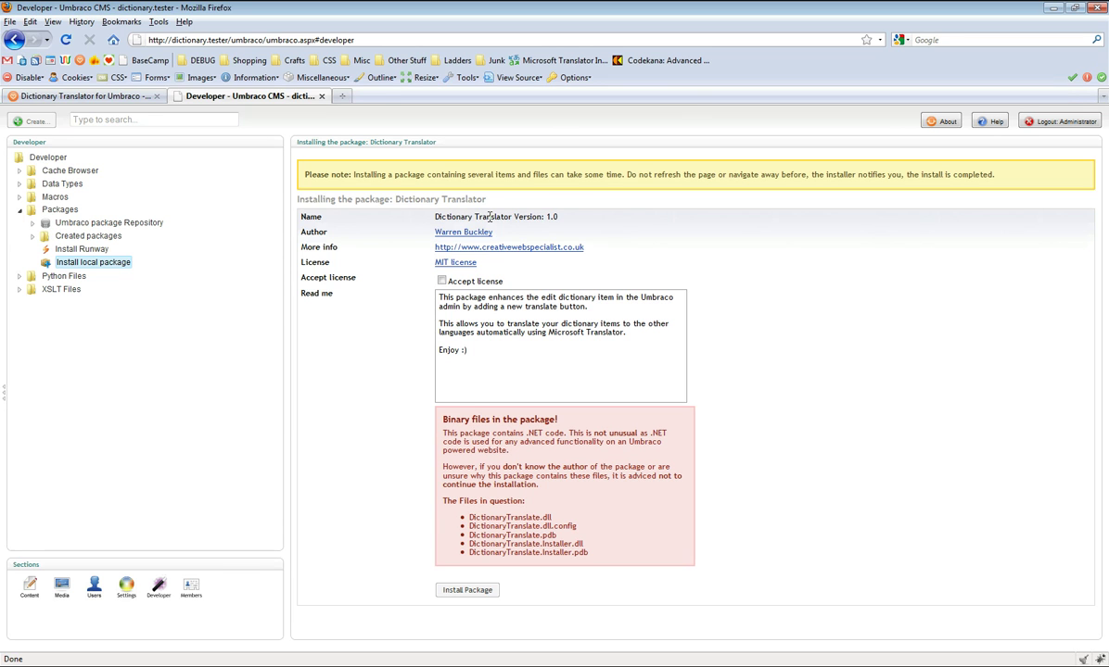
# Accept the Dictionary Translator license and install the package
pyautogui.click(441, 280)
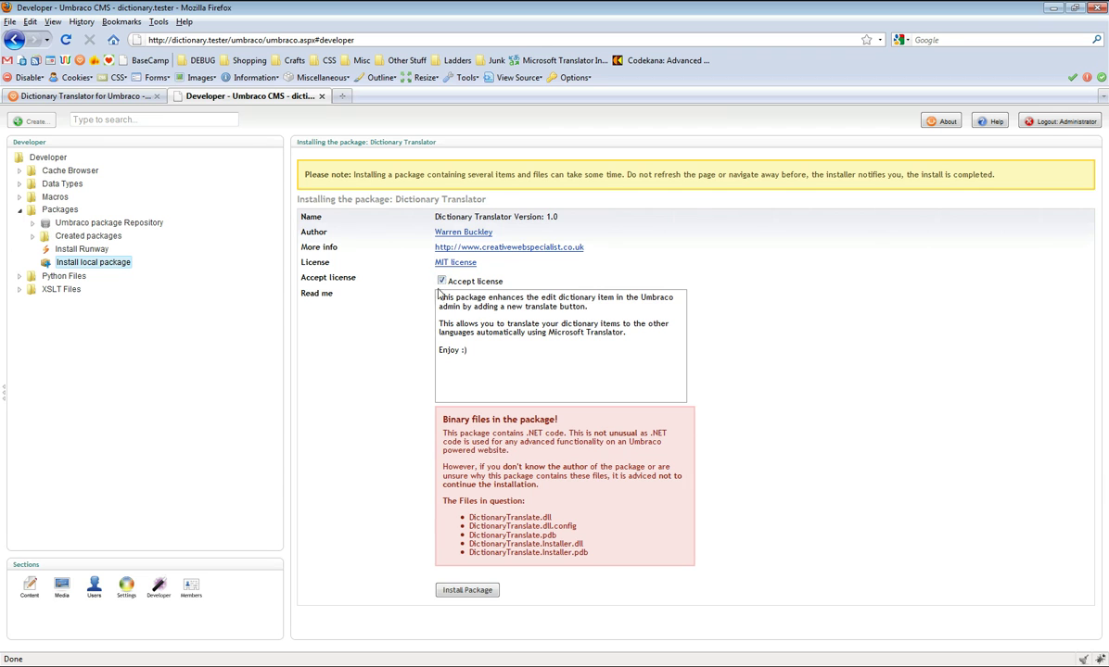
pyautogui.moveTo(480, 357); pyautogui.dragTo(402, 278)
pyautogui.click(398, 341)
pyautogui.click(464, 590)
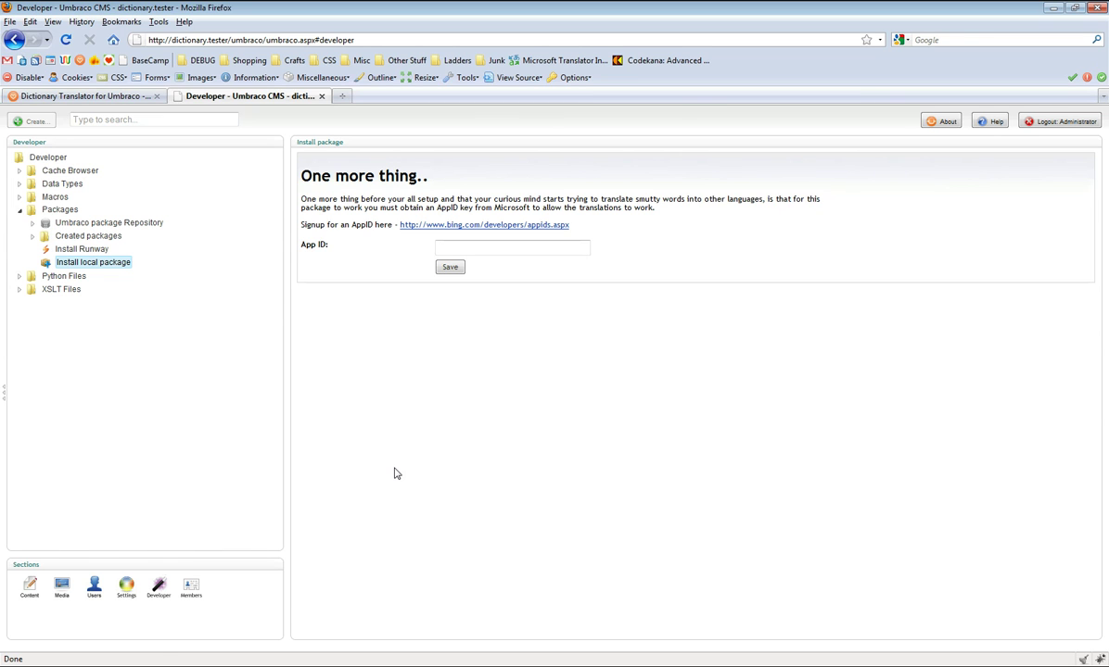
# Open the Bing signup link in a new tab and sign in with the saved account
pyautogui.rightClick(440, 226)
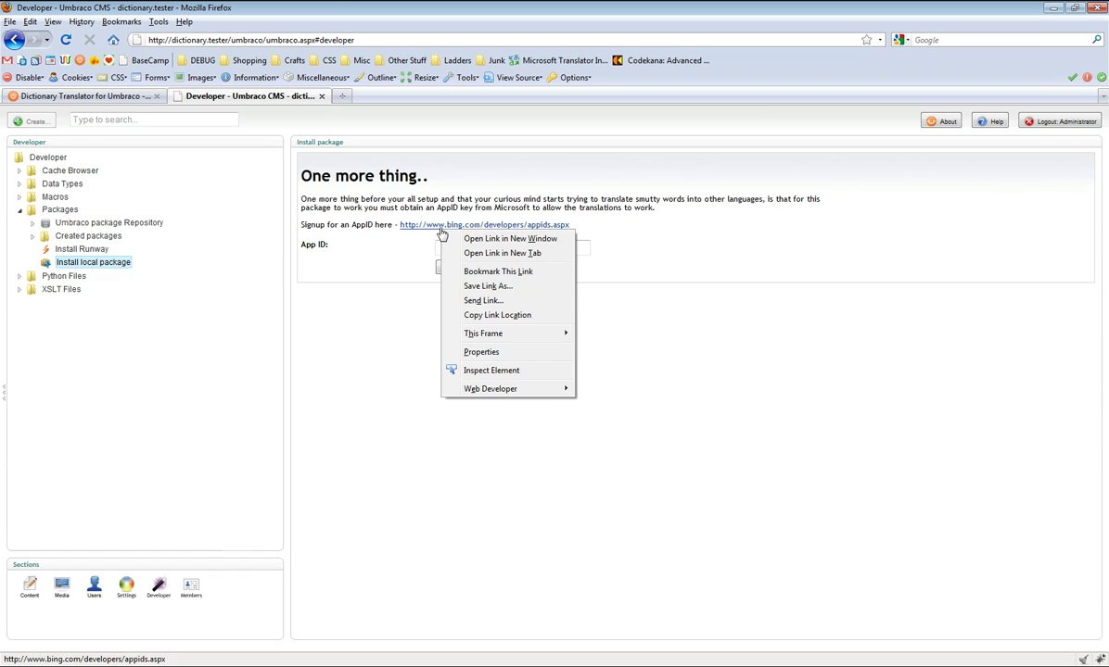
pyautogui.click(454, 253)
pyautogui.click(410, 100)
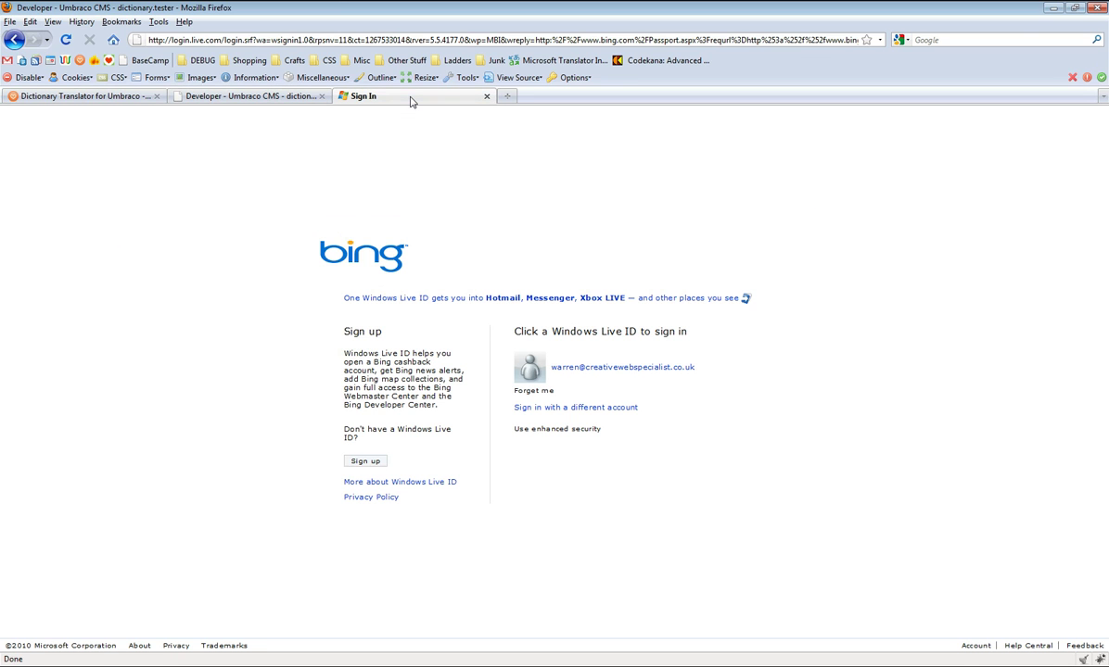
pyautogui.click(610, 367)
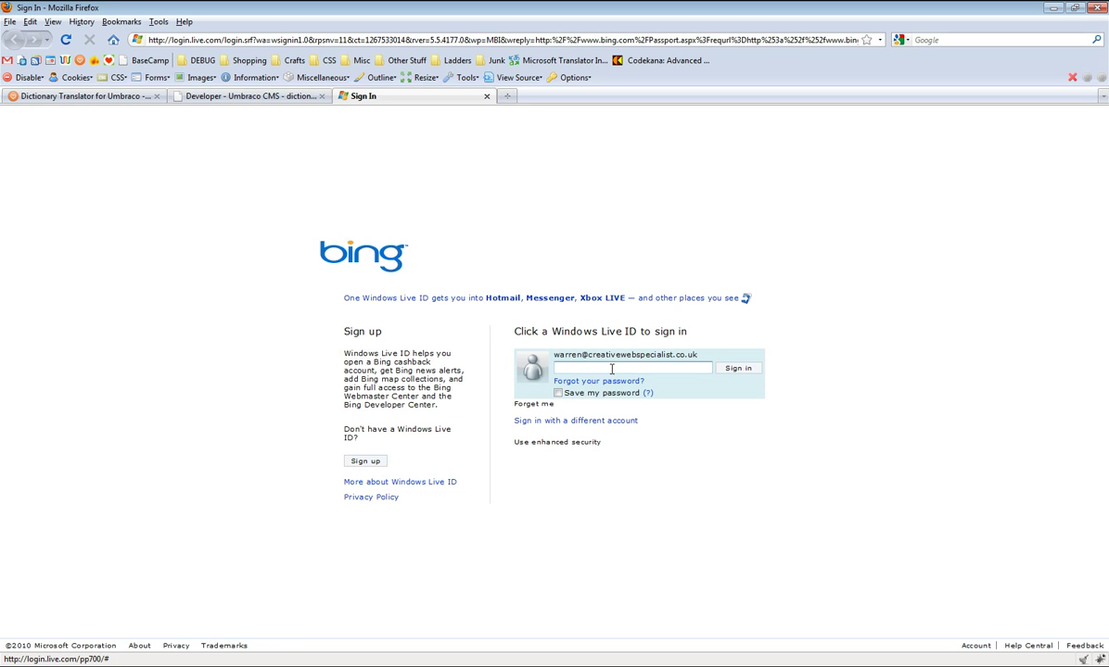
pyautogui.write('•••••••••')
pyautogui.press('Return')
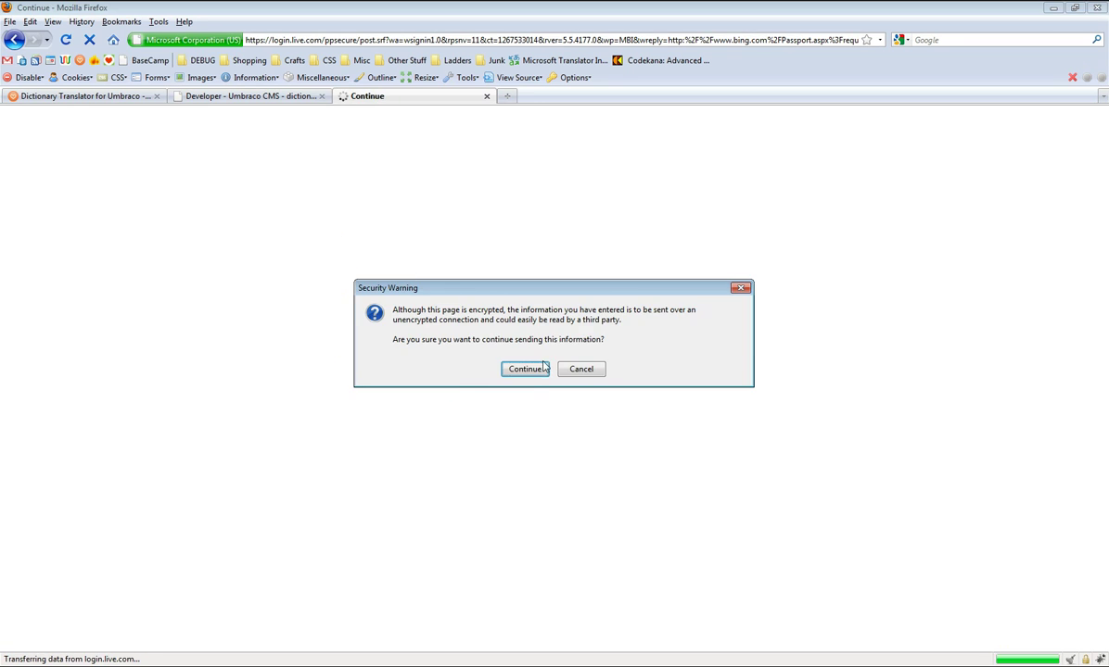
pyautogui.click(529, 369)
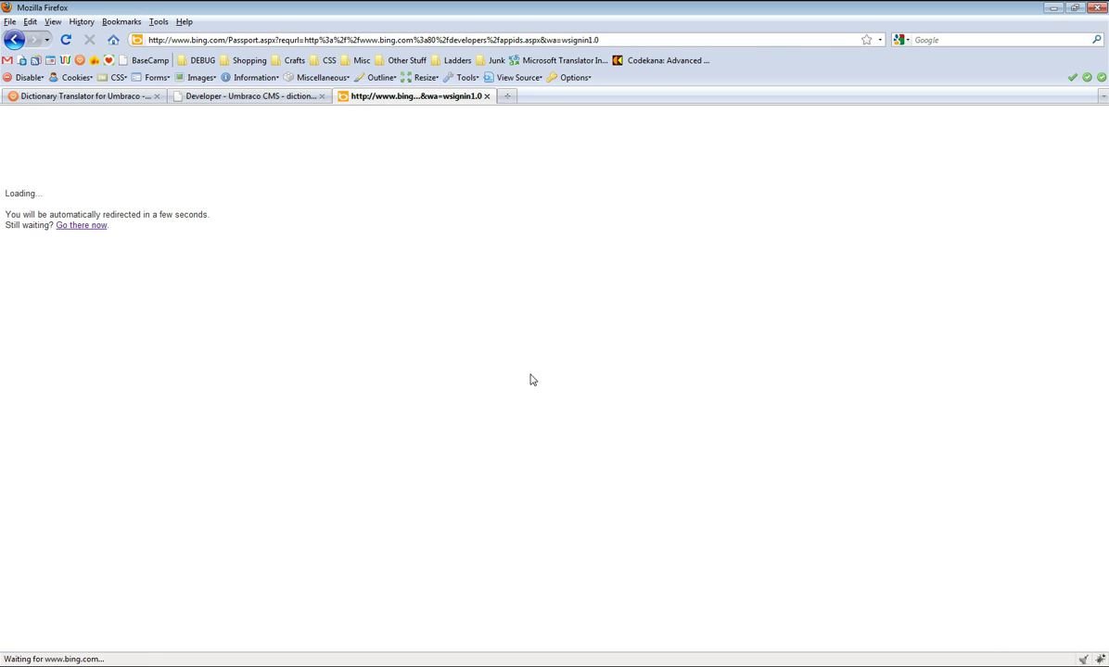
# Copy the AppID of the Umbraco - Dictionary Translate application
pyautogui.moveTo(408, 317); pyautogui.dragTo(239, 317)
pyautogui.rightClick(278, 317)
pyautogui.click(288, 339)
pyautogui.click(489, 272)
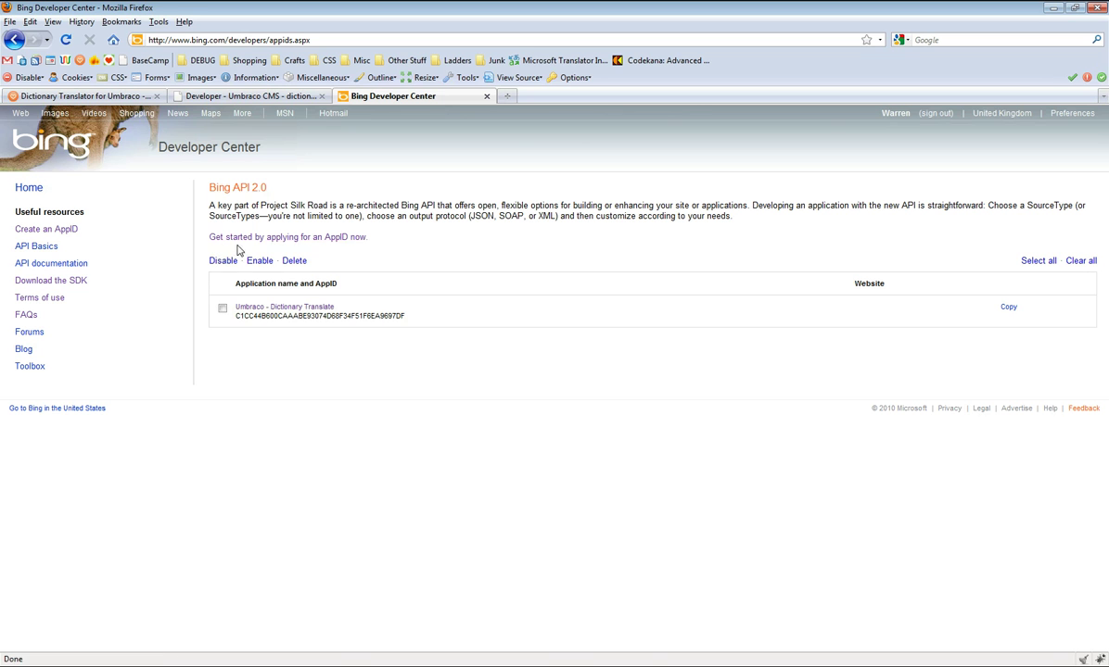
pyautogui.click(303, 239)
# Review the new AppID form's name, description, company, email and website fields
pyautogui.click(367, 266)
pyautogui.click(360, 290)
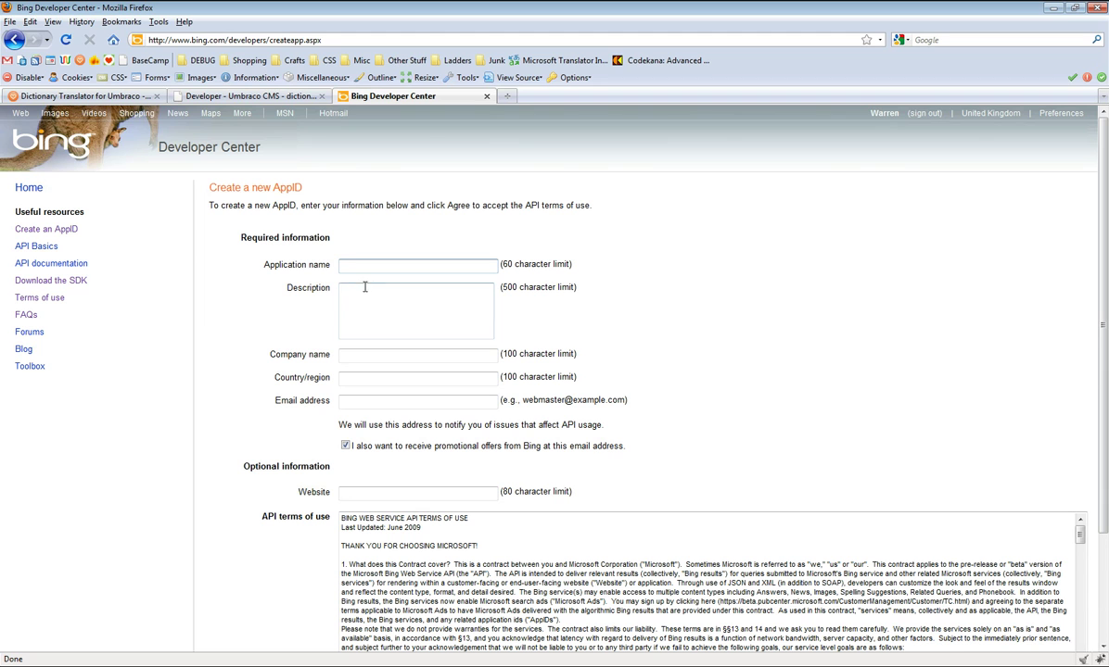
pyautogui.click(404, 358)
pyautogui.click(393, 401)
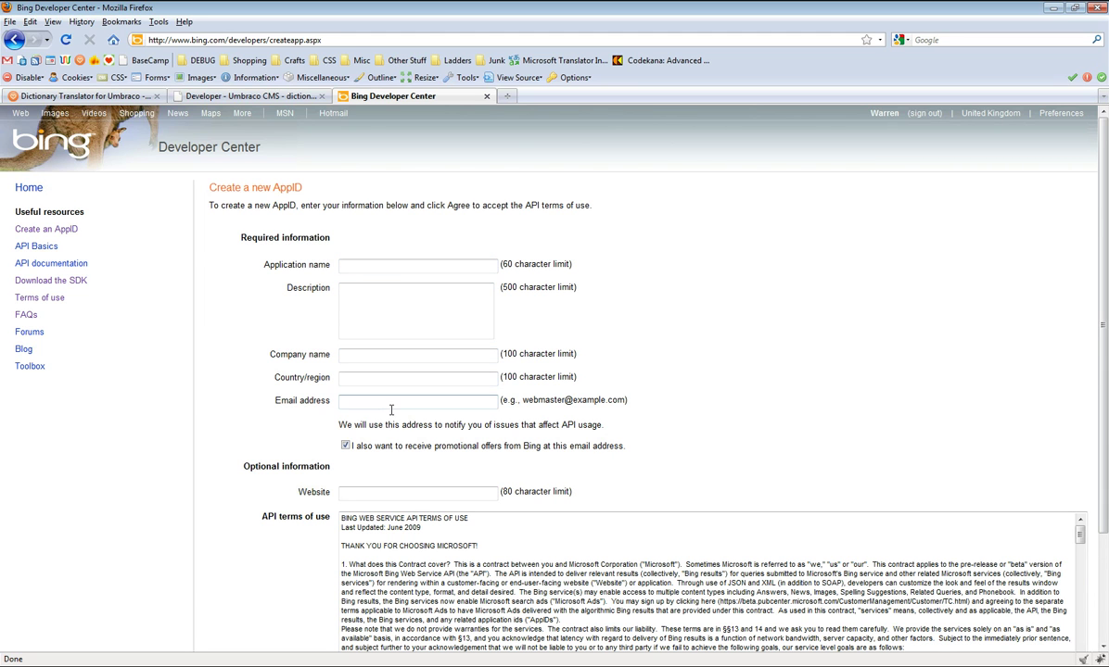
pyautogui.scroll(-1, 417, 419)
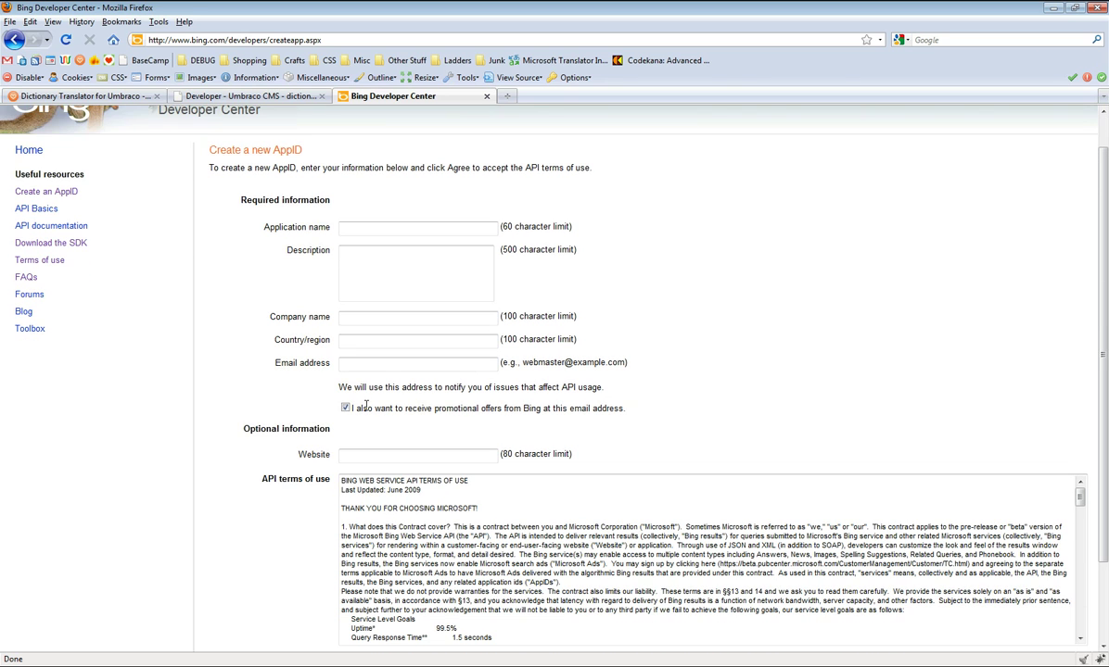
pyautogui.click(366, 454)
# Read through the AppID terms, then return to the Umbraco App ID field
pyautogui.scroll(-3, 310, 445)
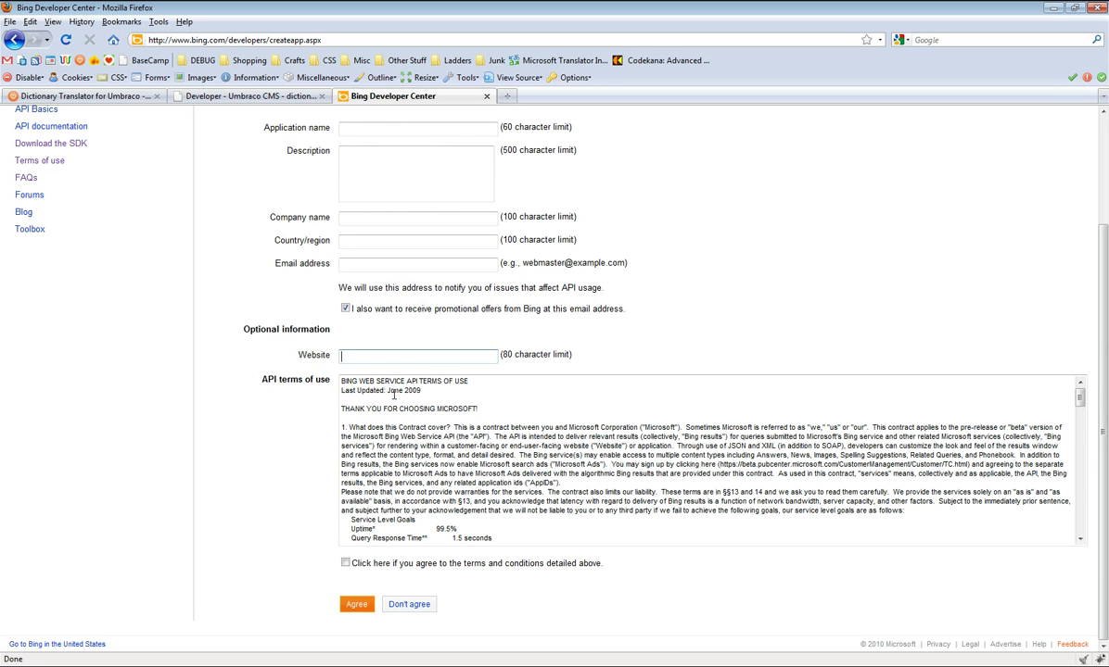
pyautogui.scroll(-2, 429, 409)
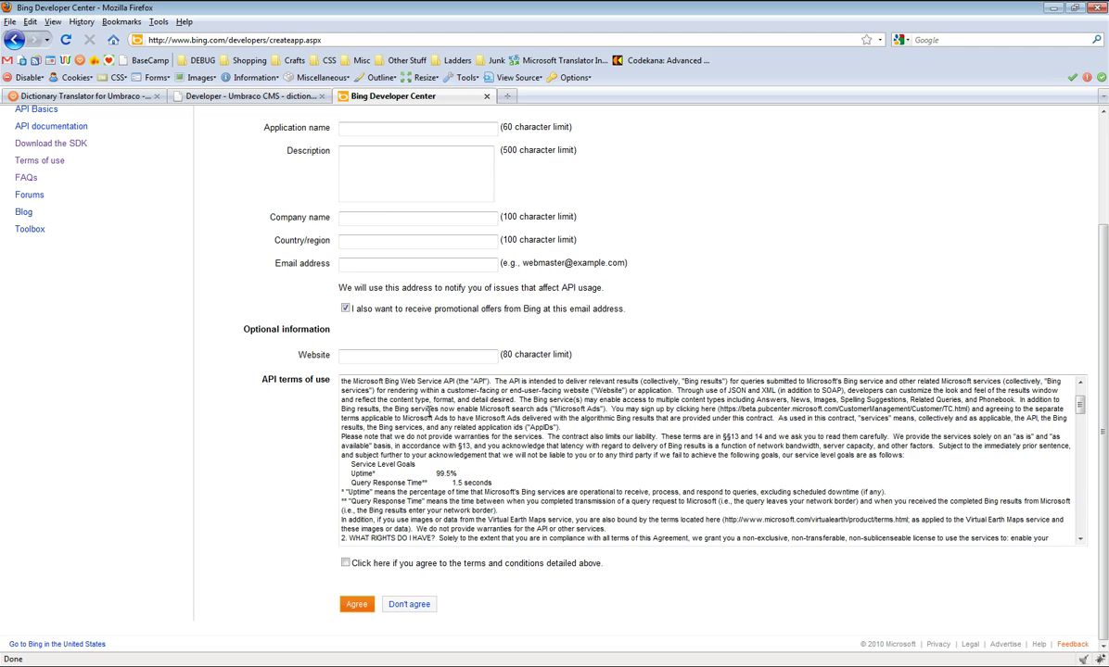
pyautogui.scroll(2, 429, 412)
pyautogui.scroll(-6, 429, 414)
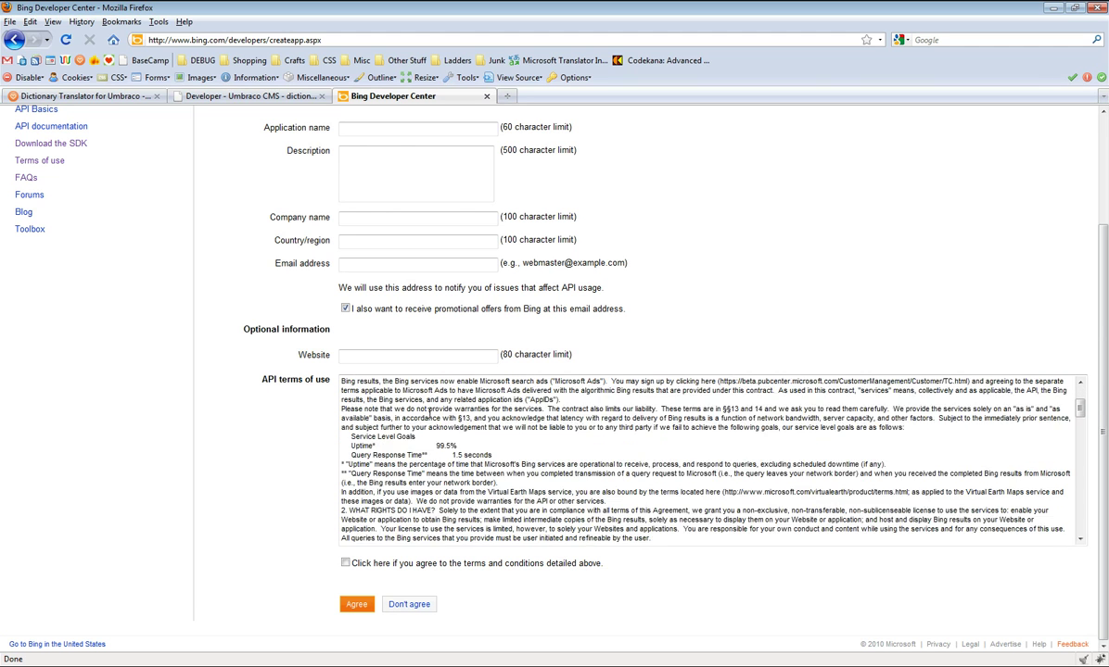
pyautogui.scroll(-1, 429, 414)
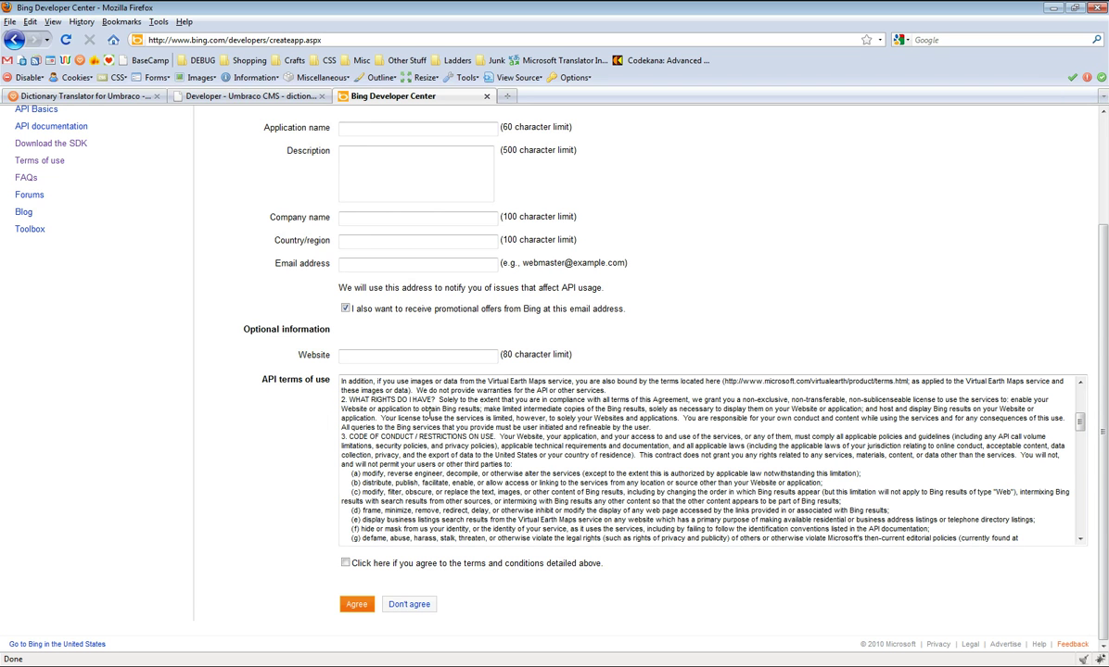
pyautogui.scroll(4, 430, 414)
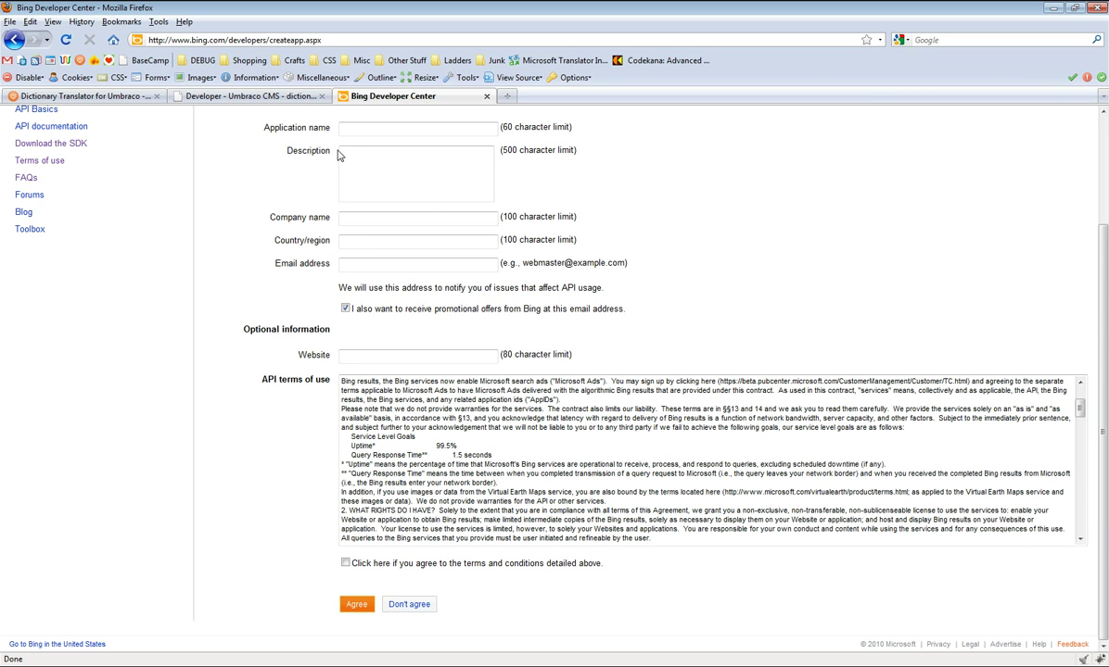
pyautogui.click(289, 100)
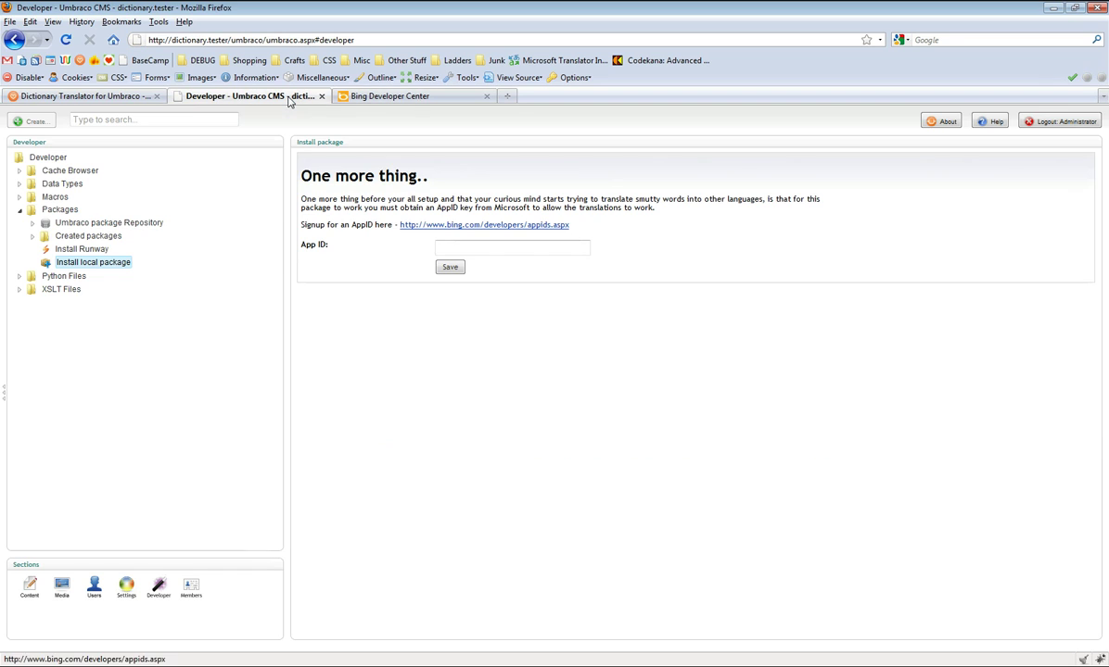
pyautogui.click(475, 247)
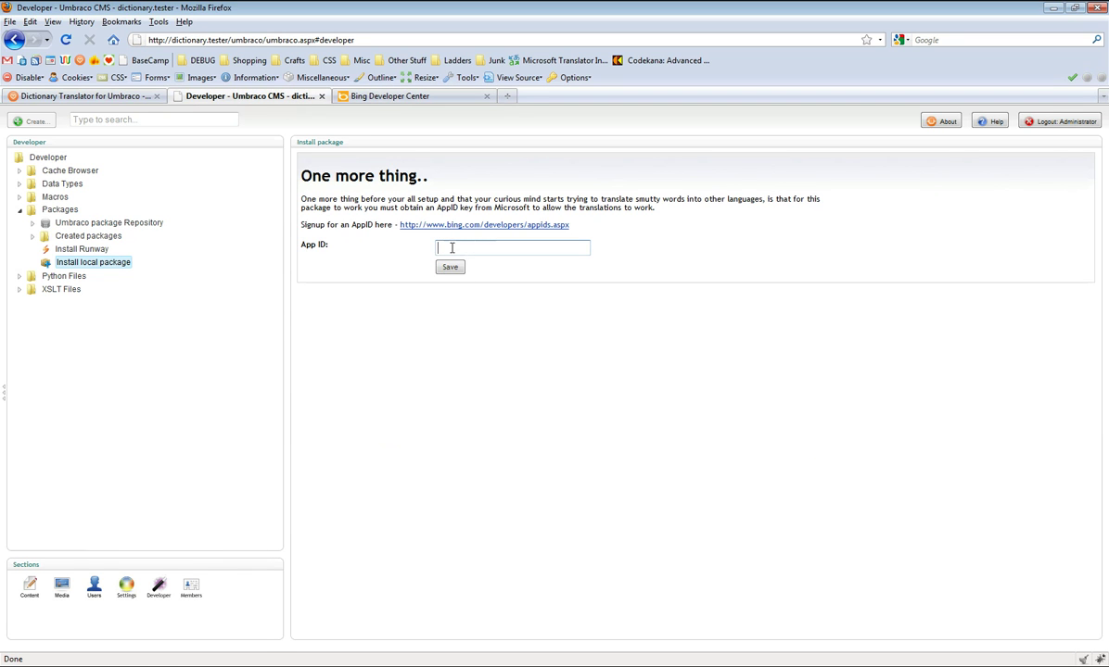
# Paste the Bing AppID into the App ID field, save it, and reload Settings
pyautogui.rightClick(451, 248)
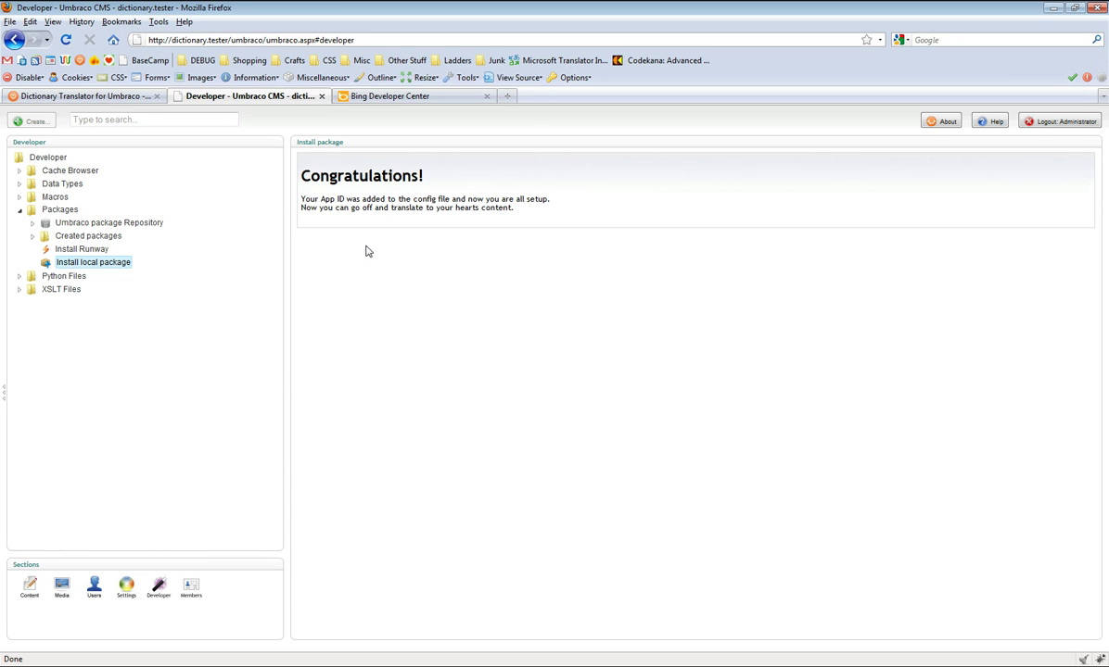
pyautogui.click(127, 592)
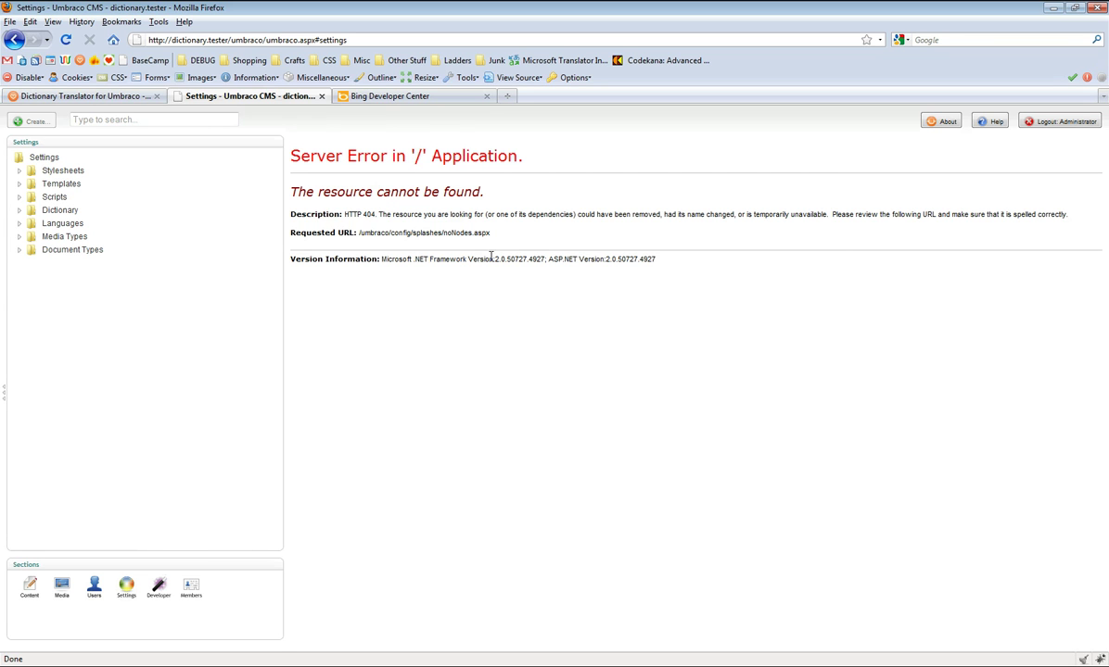
pyautogui.click(127, 587)
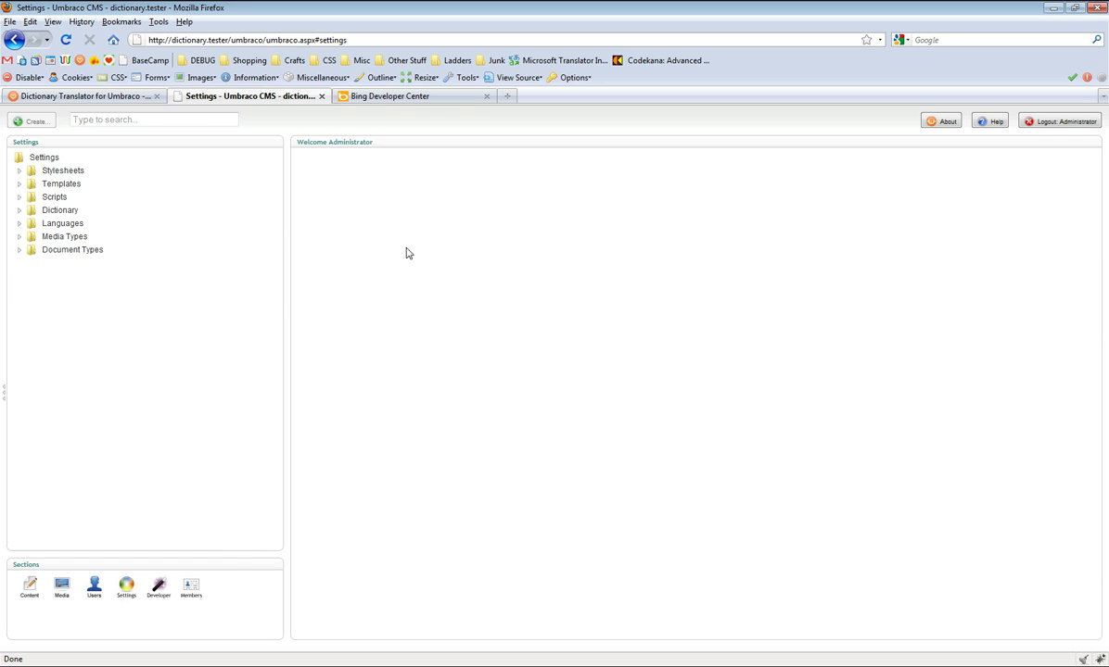
# Expand Dictionary and open the Cat item
pyautogui.click(19, 210)
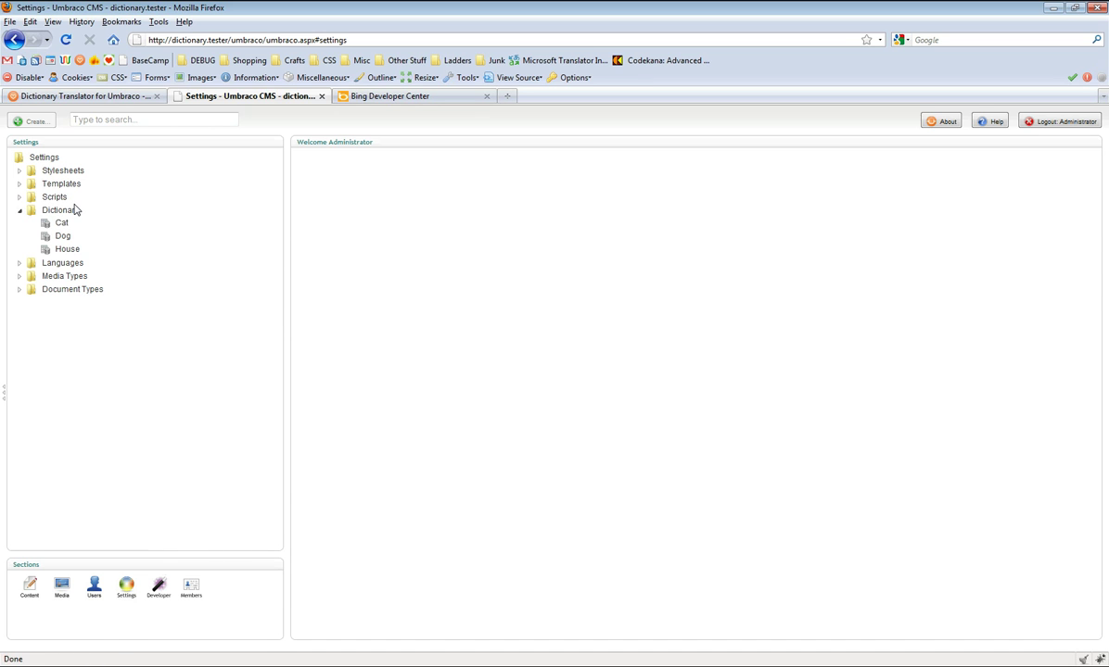
pyautogui.click(62, 225)
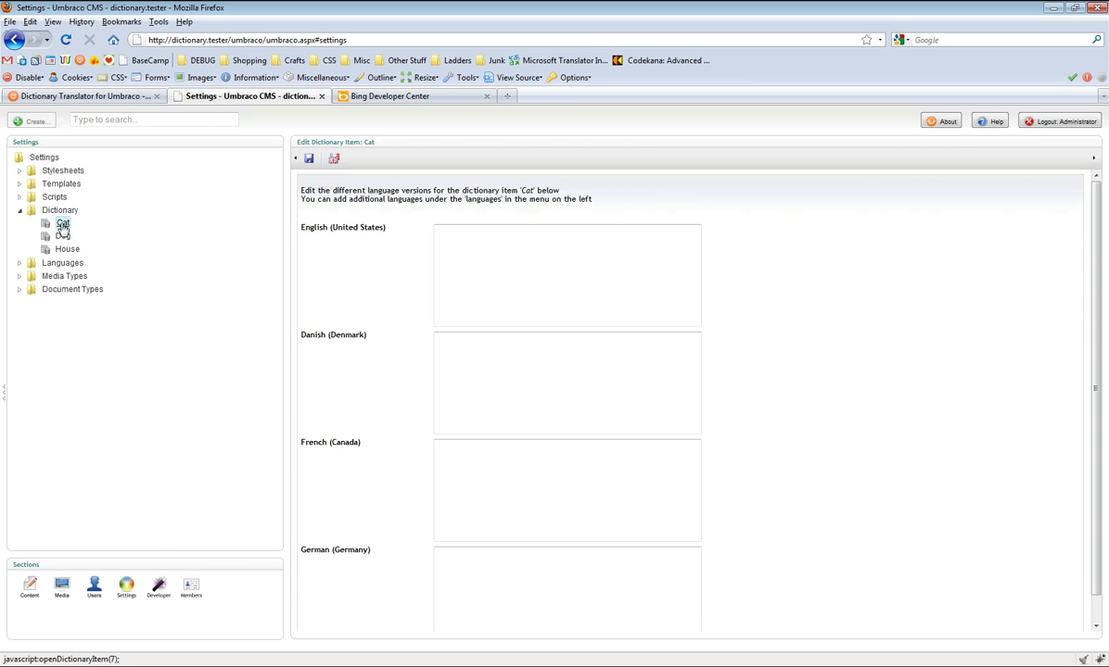
# Enter 'Cat' as the English text and run Translate on the item
pyautogui.click(335, 160)
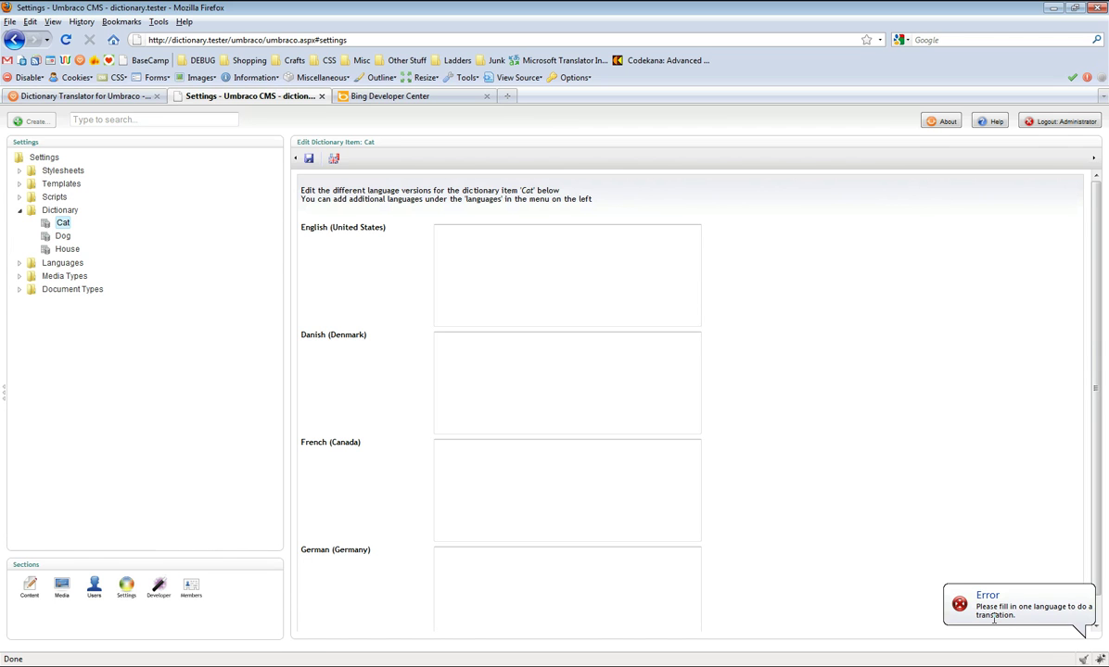
pyautogui.click(559, 287)
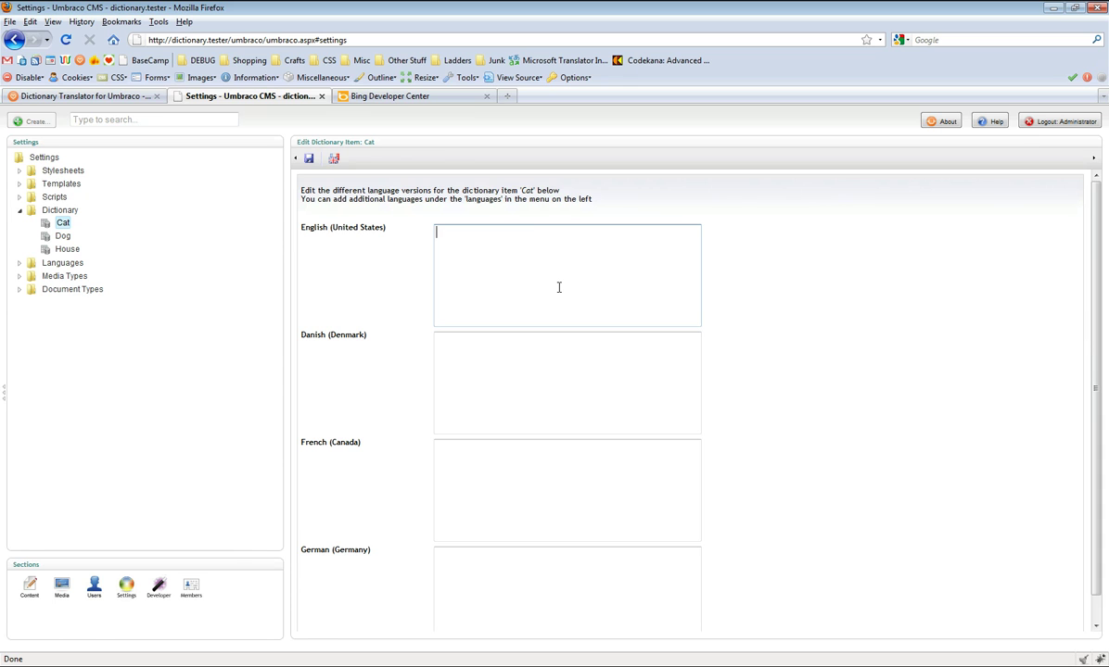
pyautogui.write('Cat')
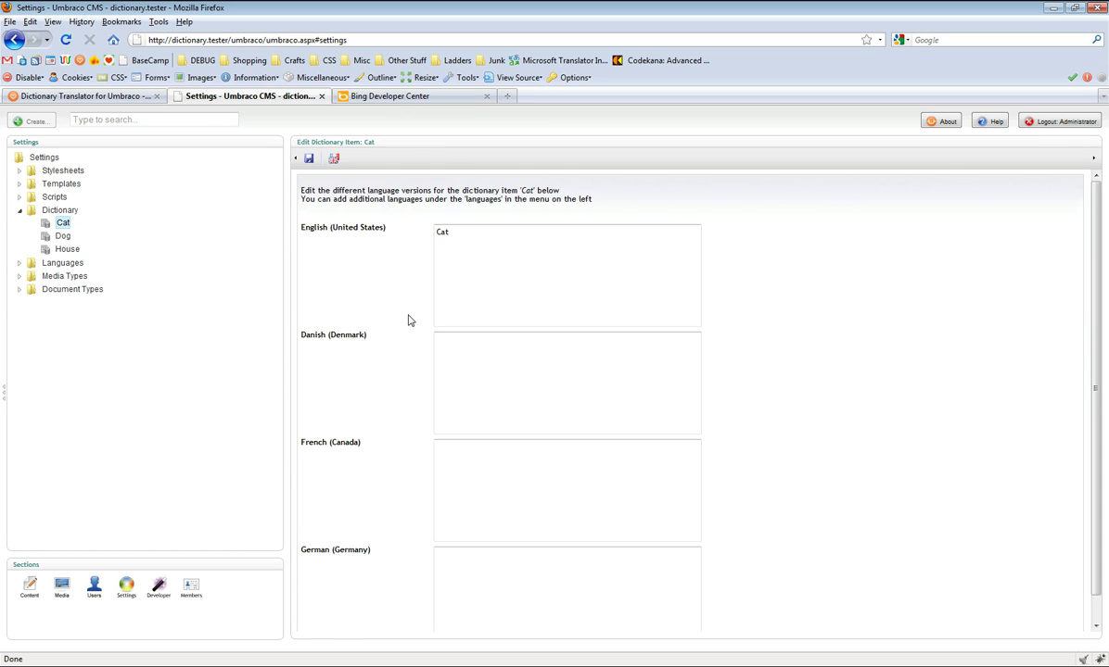
pyautogui.hotkey('ctrl', 'a')
pyautogui.click(520, 574)
pyautogui.click(334, 161)
# Review the generated translations, including French 'Chat' and German 'Katze'
pyautogui.click(544, 362)
pyautogui.click(514, 470)
pyautogui.click(507, 366)
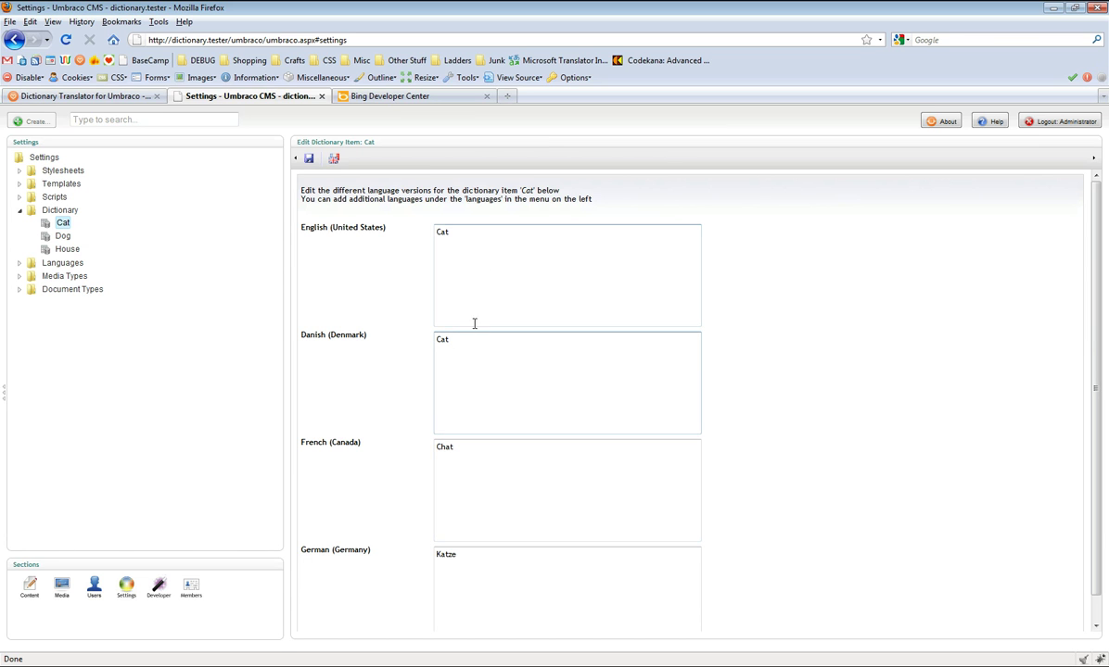
pyautogui.click(450, 243)
pyautogui.click(503, 396)
pyautogui.click(478, 461)
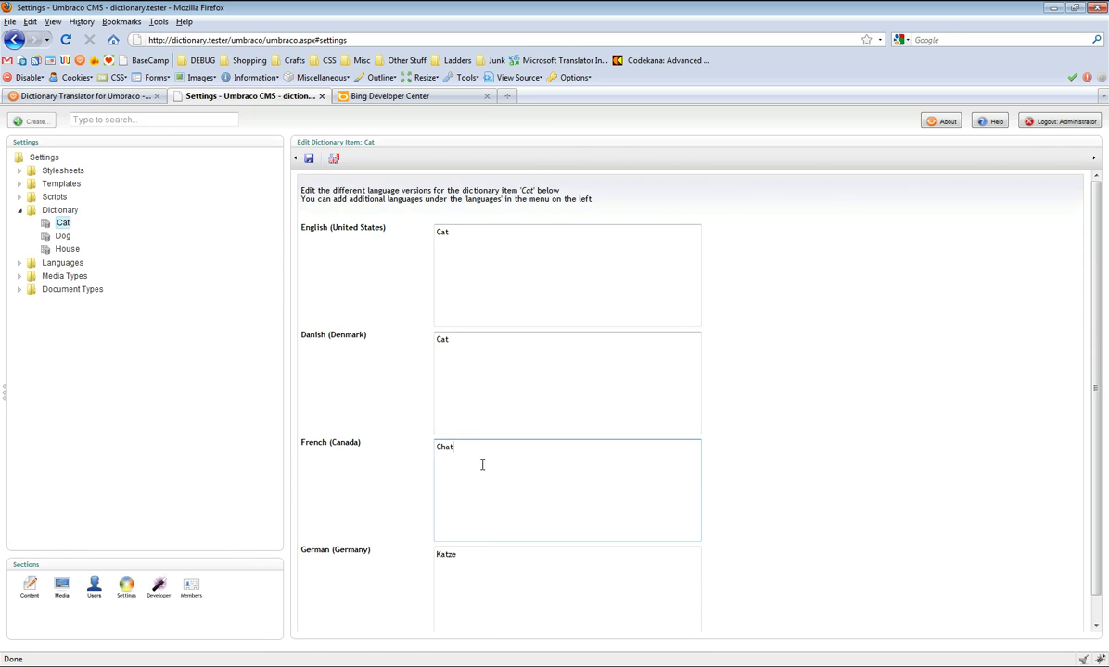
pyautogui.click(498, 586)
pyautogui.click(472, 470)
pyautogui.click(495, 555)
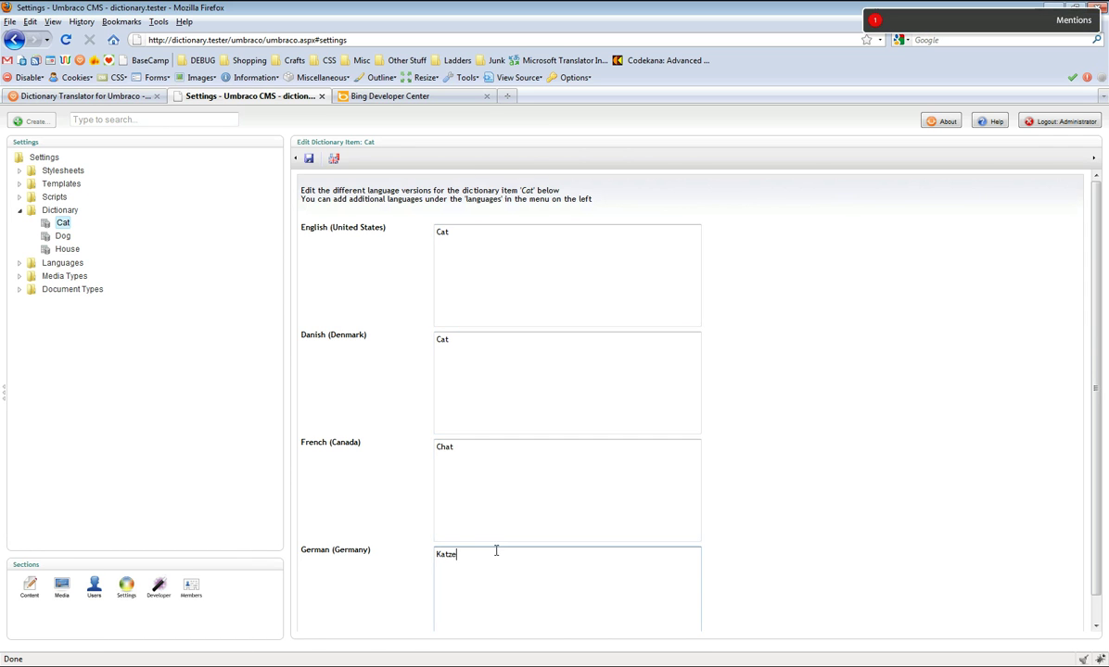
pyautogui.click(512, 515)
pyautogui.scroll(-1, 516, 509)
pyautogui.scroll(1, 516, 510)
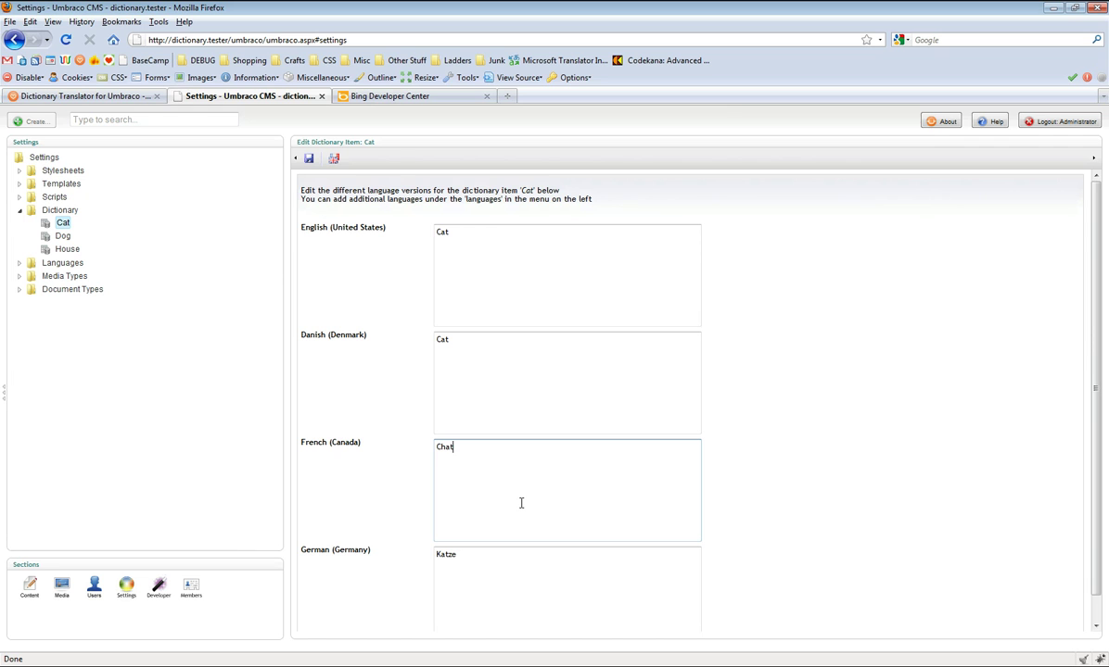
# Clear all fields but German 'Katze', translate again, save Cat, and open Dog
pyautogui.hotkey('ctrl', 'a')
pyautogui.press('BackSpace')
pyautogui.hotkey('shift', 'Tab')
pyautogui.press('BackSpace')
pyautogui.hotkey('shift', 'Tab')
pyautogui.press('BackSpace')
pyautogui.doubleClick(492, 562)
pyautogui.click(550, 584)
pyautogui.click(338, 161)
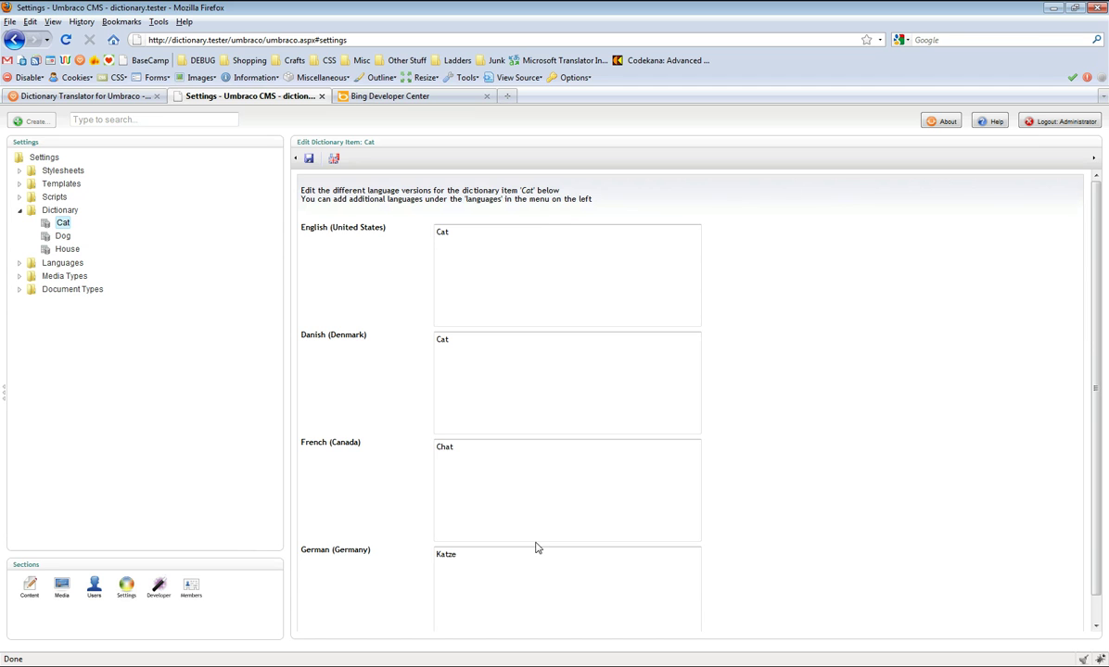
pyautogui.click(310, 161)
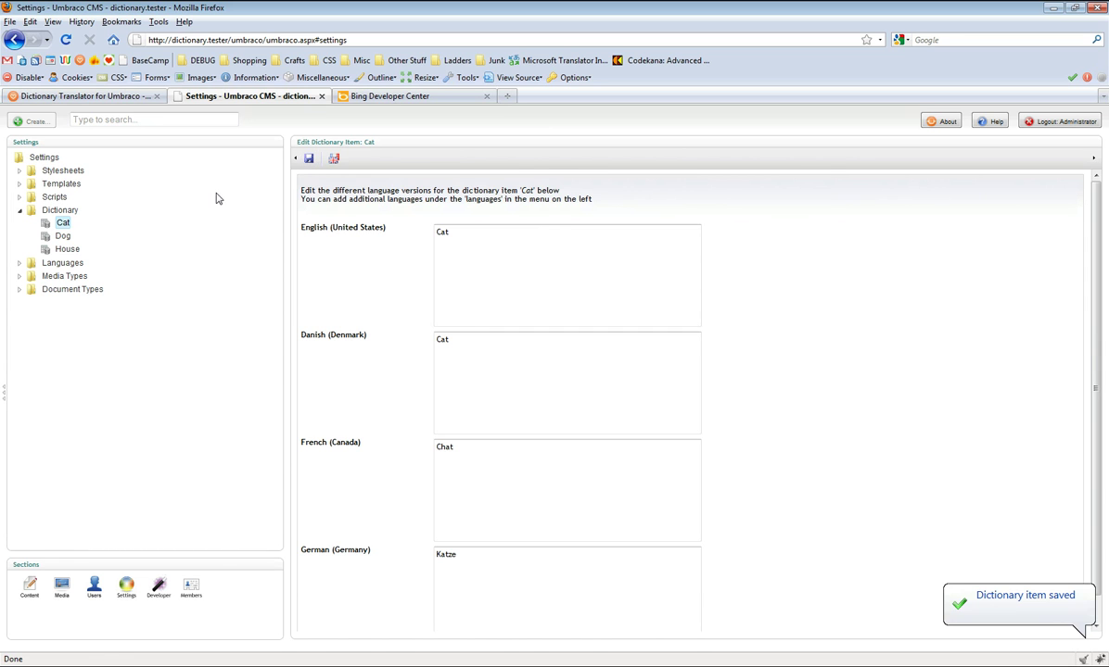
pyautogui.click(61, 236)
# Enter 'Dog' in the English (United States) field and 'Chien' in French (Canada)
pyautogui.click(515, 250)
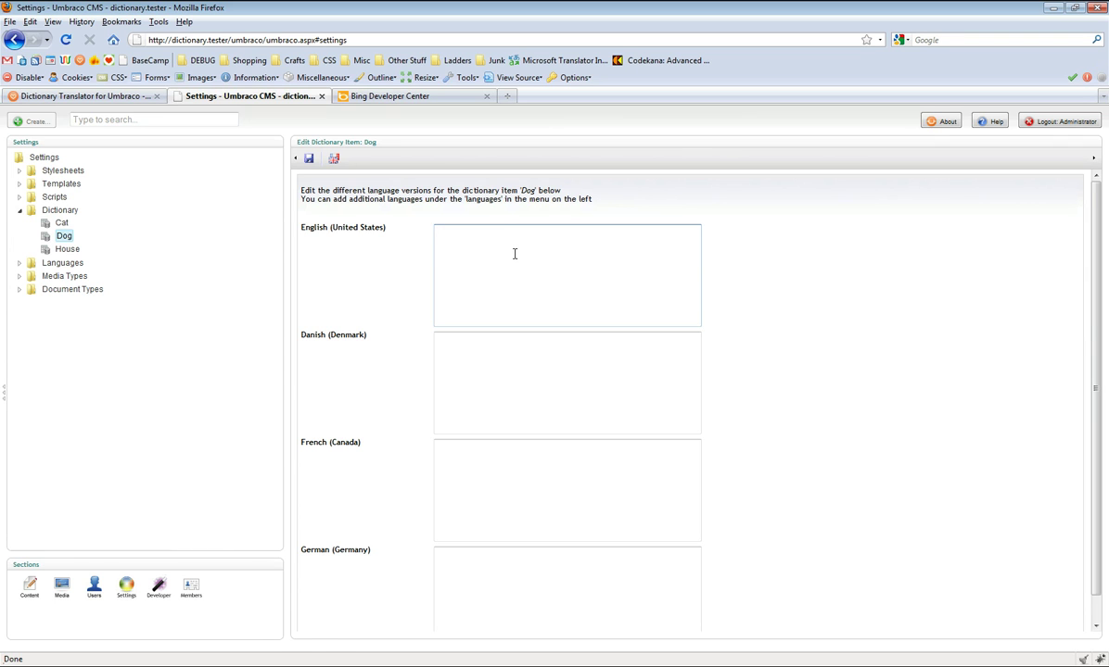
pyautogui.write('Dog')
pyautogui.click(528, 460)
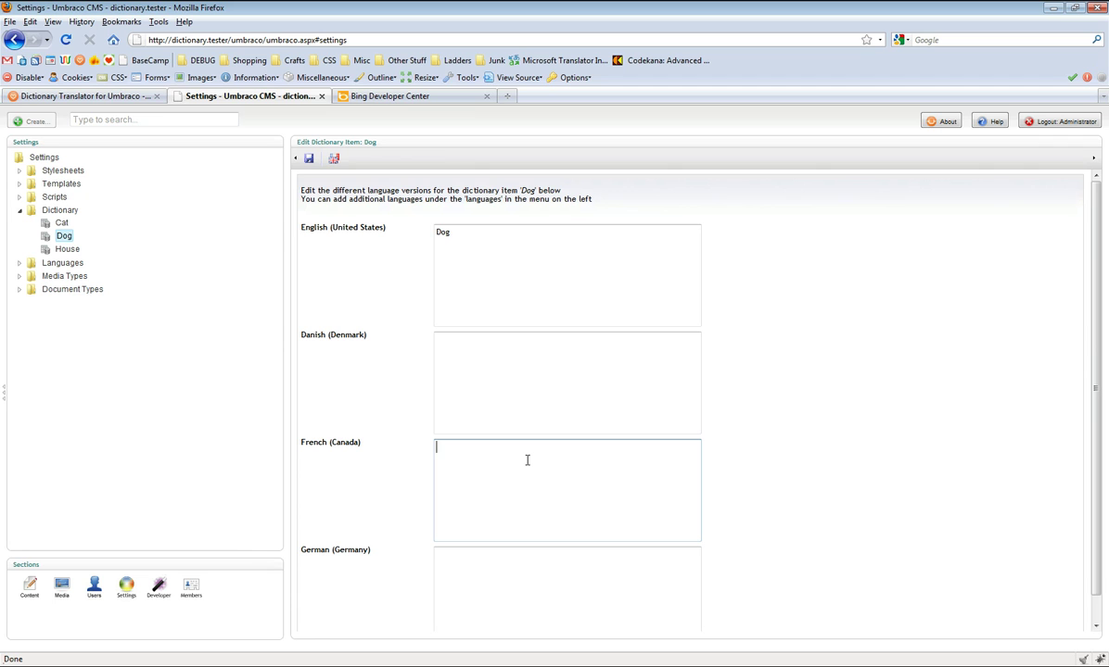
pyautogui.write('Chien')
# Try translating the Dog entry, dismiss the translation error, and check the language fields
pyautogui.click(333, 158)
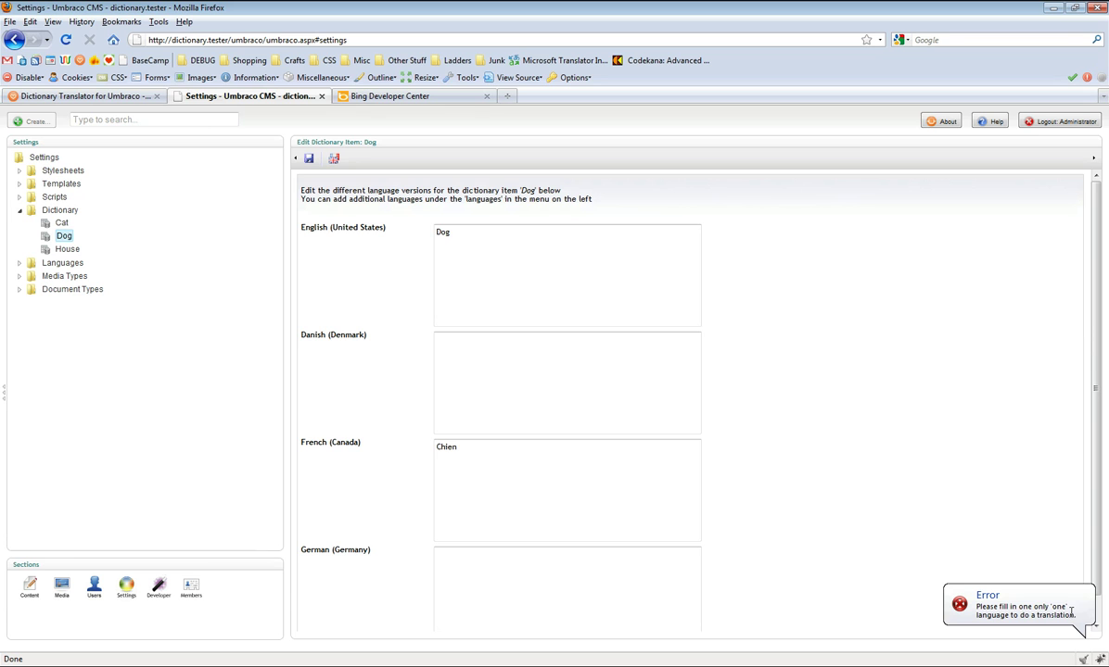
pyautogui.click(554, 453)
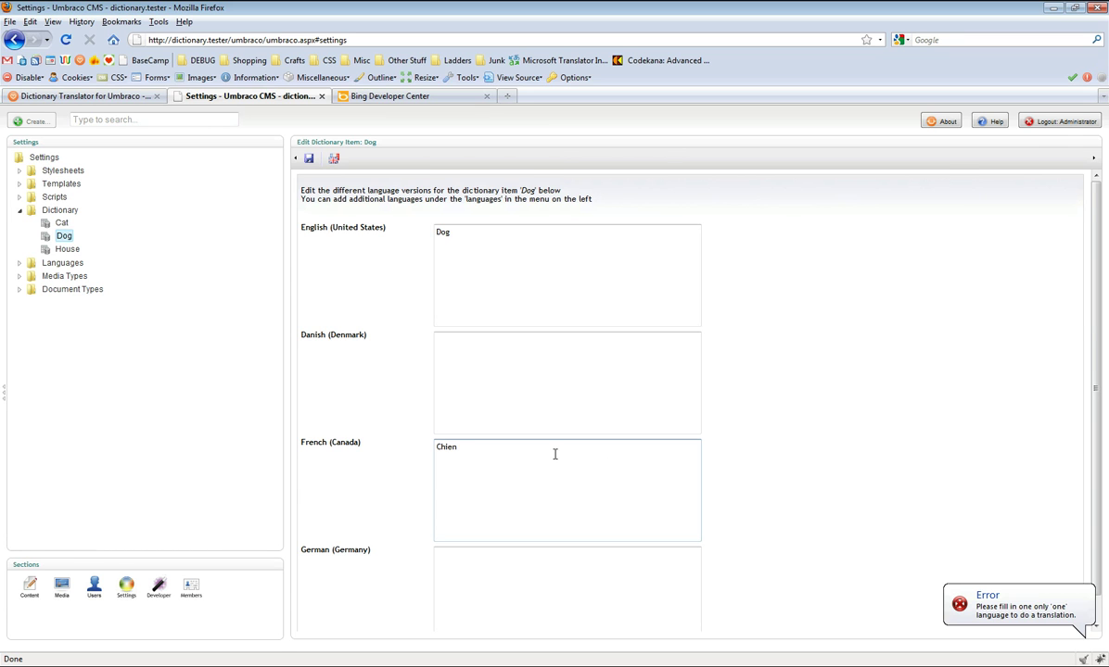
pyautogui.click(520, 265)
pyautogui.click(527, 346)
pyautogui.click(520, 480)
pyautogui.click(524, 572)
pyautogui.click(547, 489)
pyautogui.click(550, 385)
pyautogui.click(551, 309)
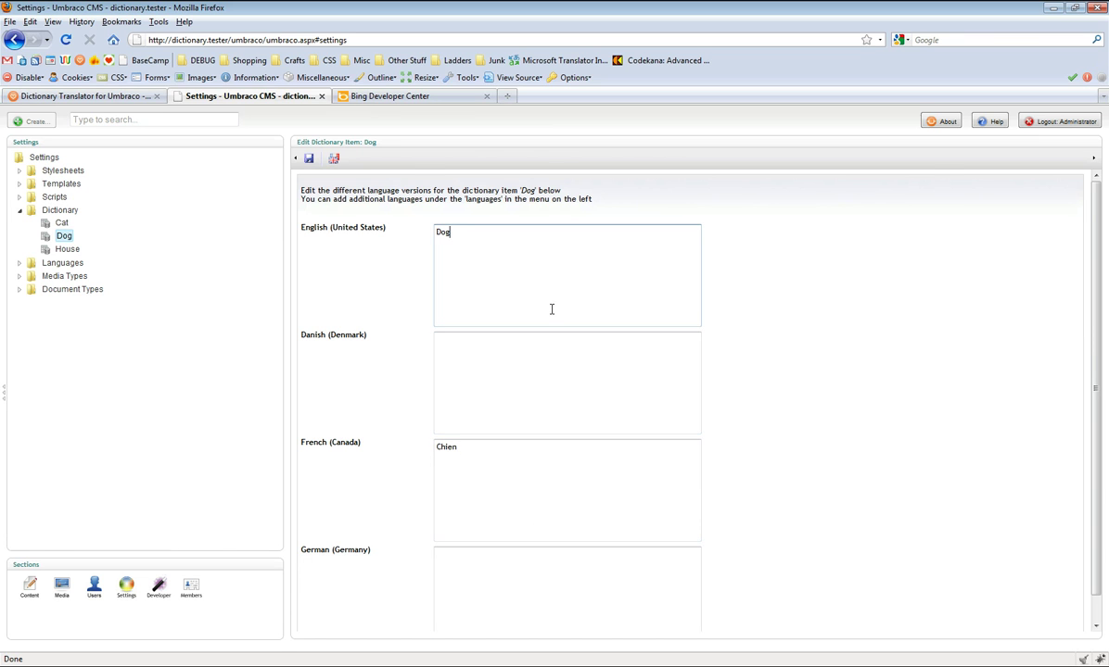
pyautogui.click(540, 474)
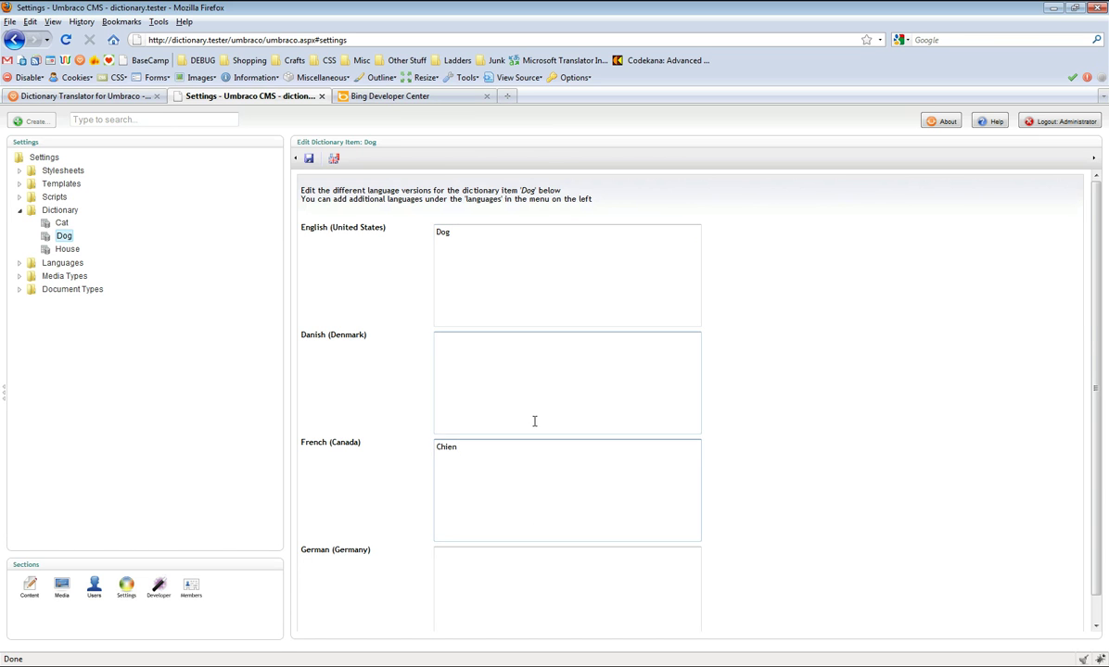
pyautogui.click(518, 292)
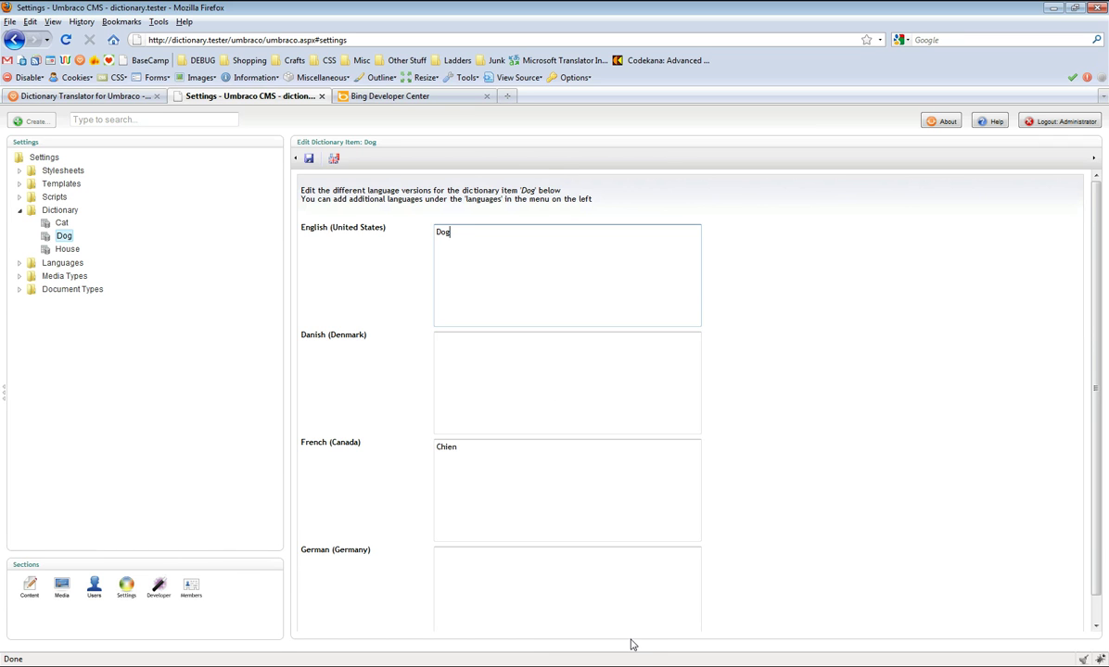
# Clear 'Chien' from the French field and translate 'Dog' from the English value only
pyautogui.click(462, 468)
pyautogui.hotkey('ctrl', 'a')
pyautogui.press('BackSpace')
pyautogui.click(521, 265)
pyautogui.click(309, 157)
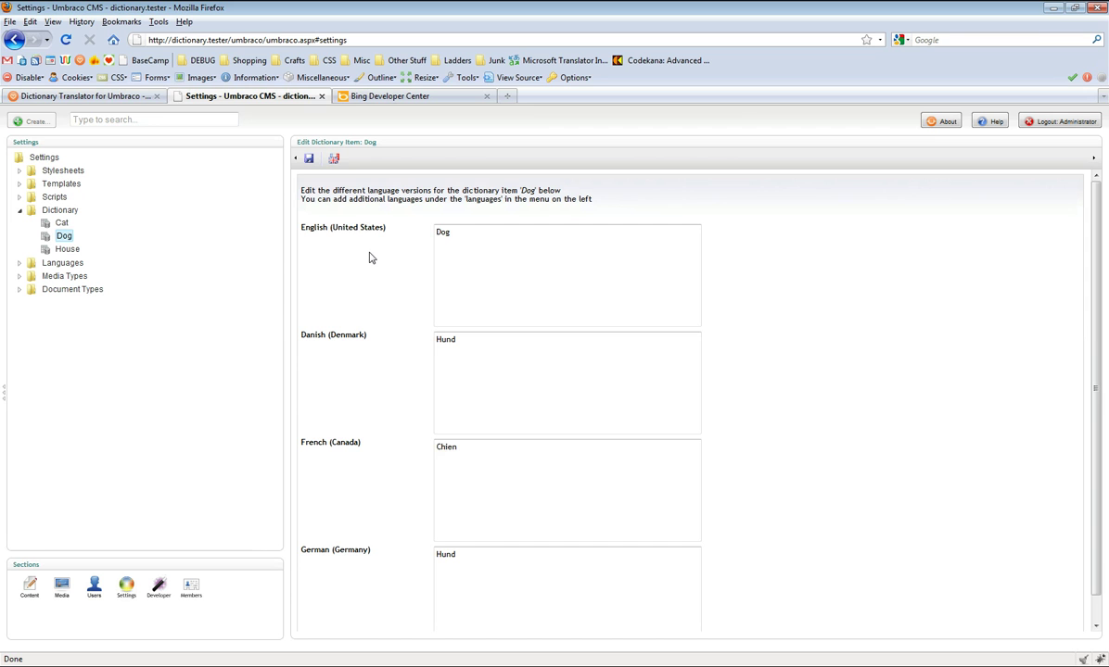
# Check the Danish 'Hund', French 'Chien' and German 'Hund' translations, then save the Dog item
pyautogui.click(549, 356)
pyautogui.hotkey('ctrl', 'a')
pyautogui.click(536, 491)
pyautogui.click(525, 570)
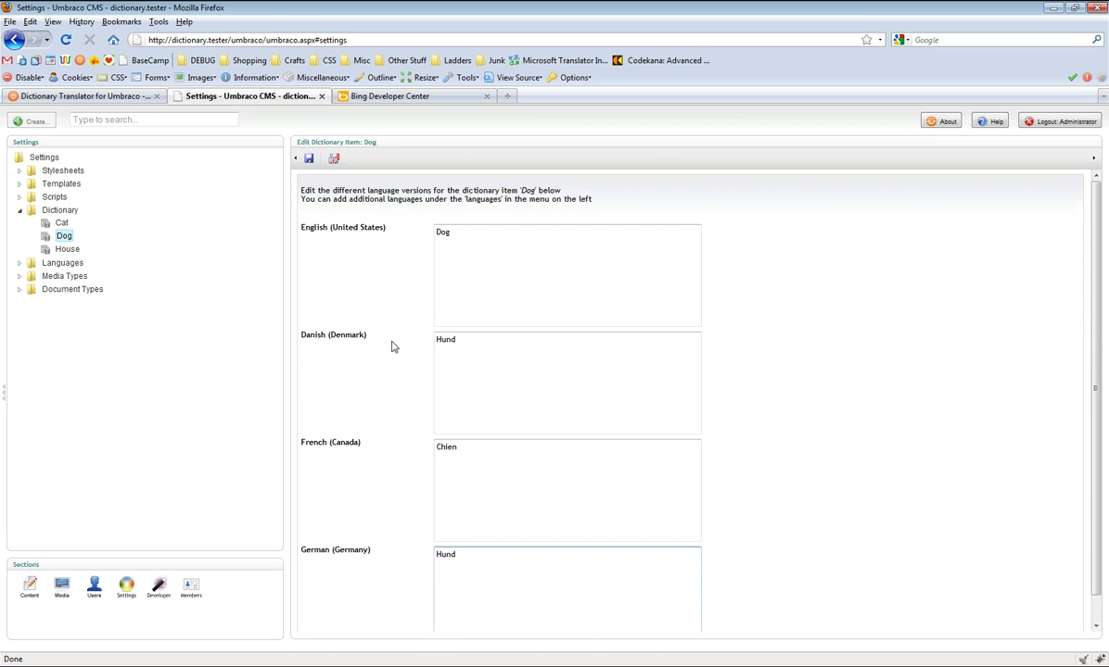
pyautogui.click(310, 160)
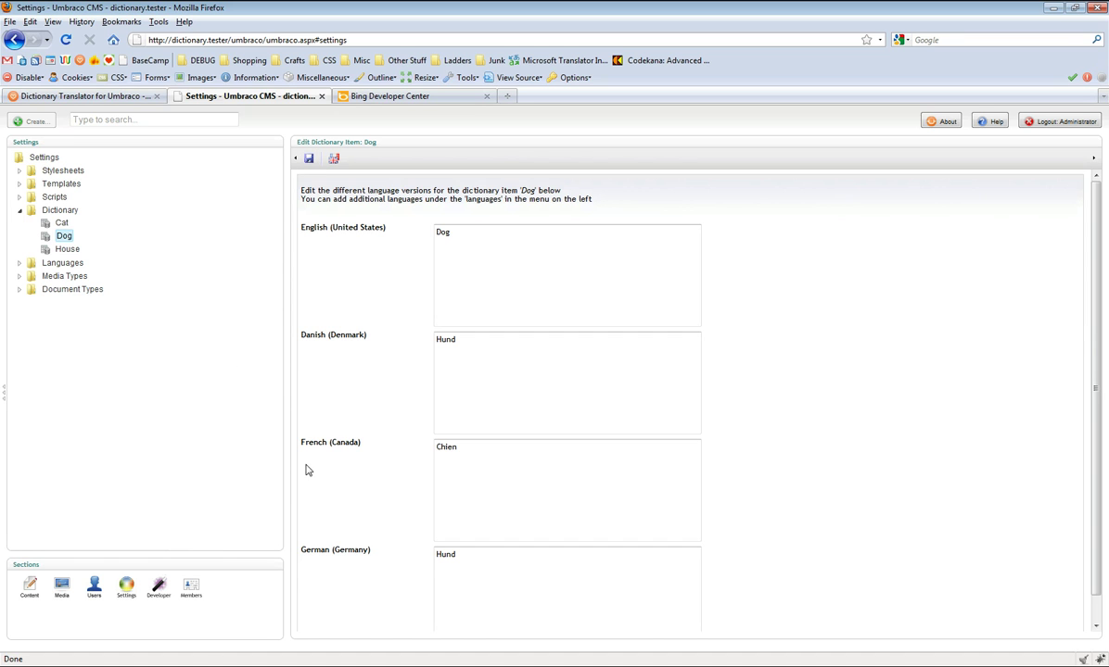
# Uninstall Dictionary Translator from Developer > Packages > Installed packages, confirming removal of its files
pyautogui.click(157, 586)
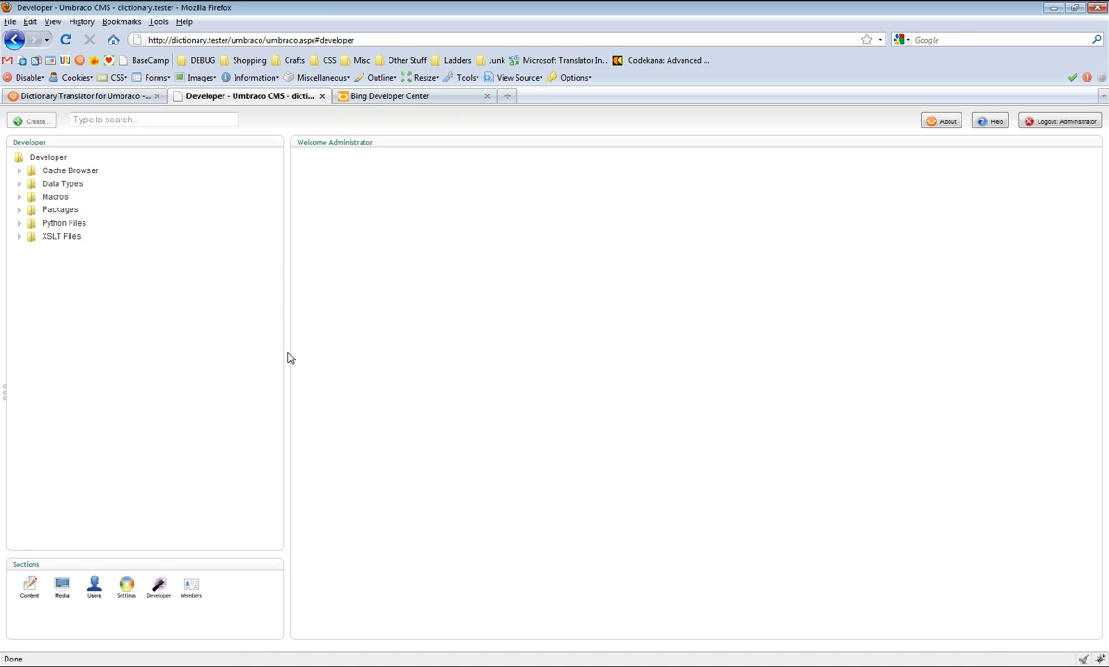
pyautogui.click(20, 211)
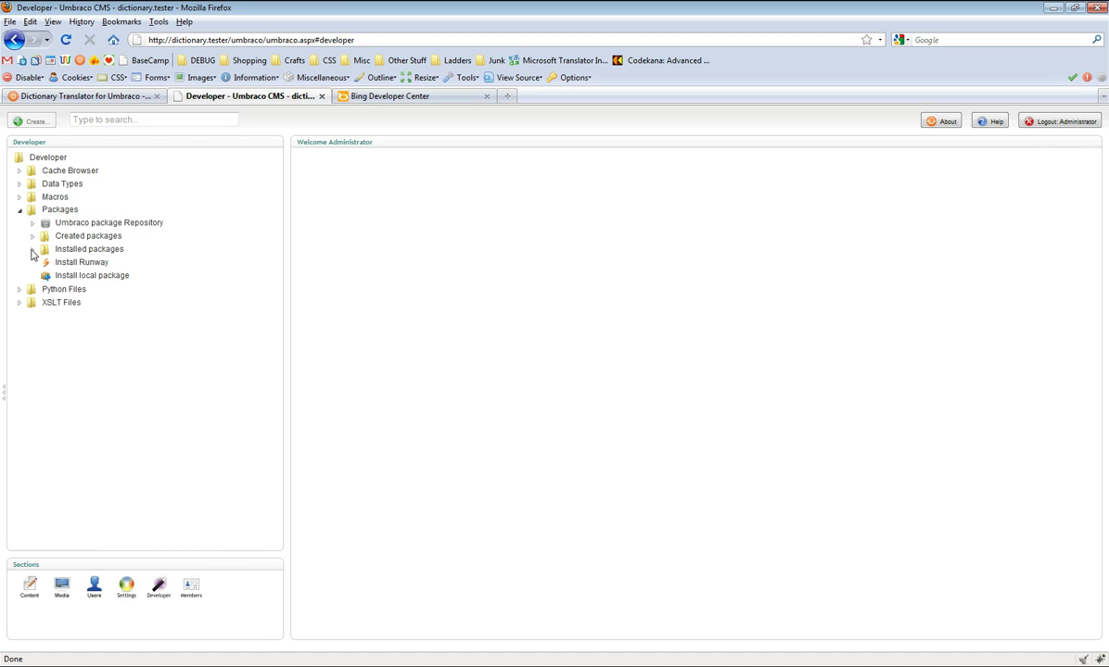
pyautogui.click(32, 251)
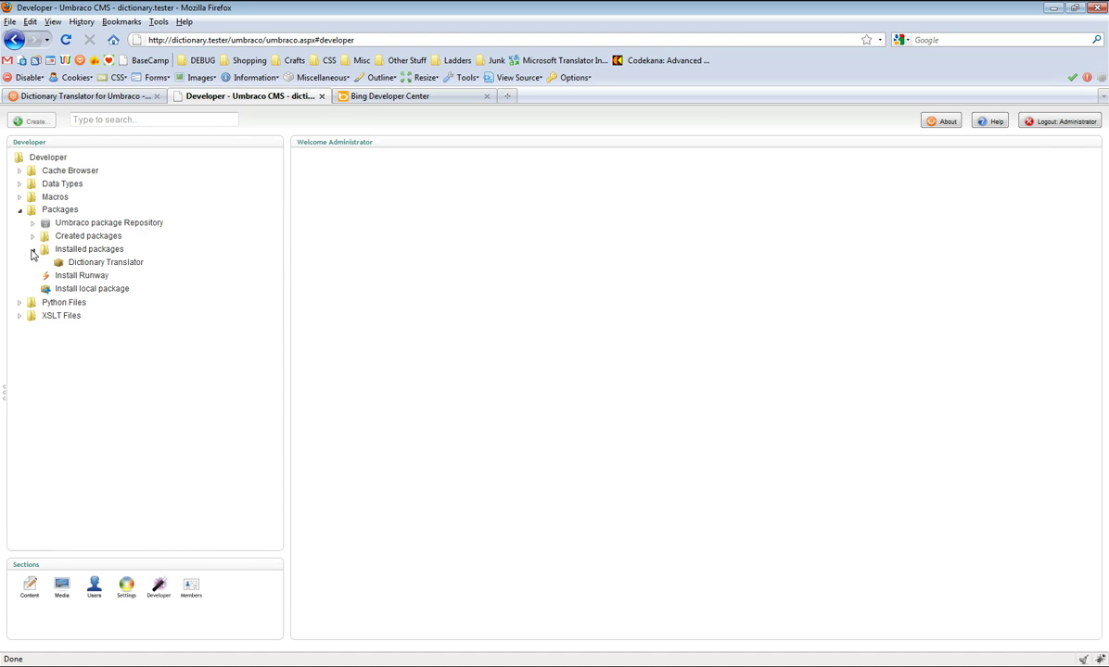
pyautogui.click(106, 263)
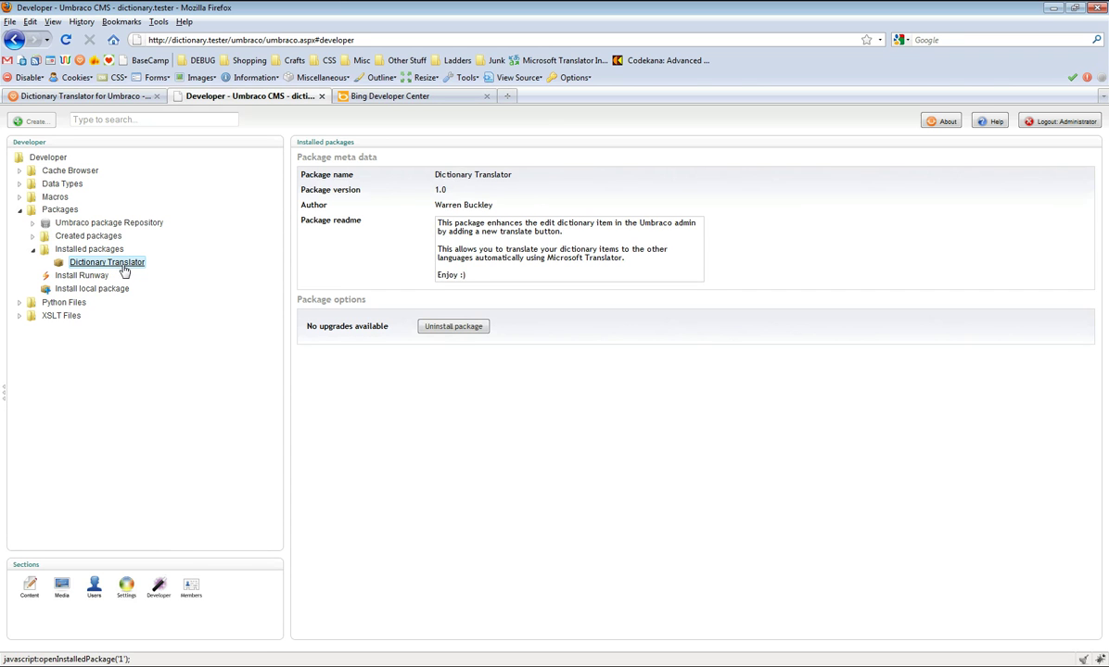
pyautogui.click(454, 329)
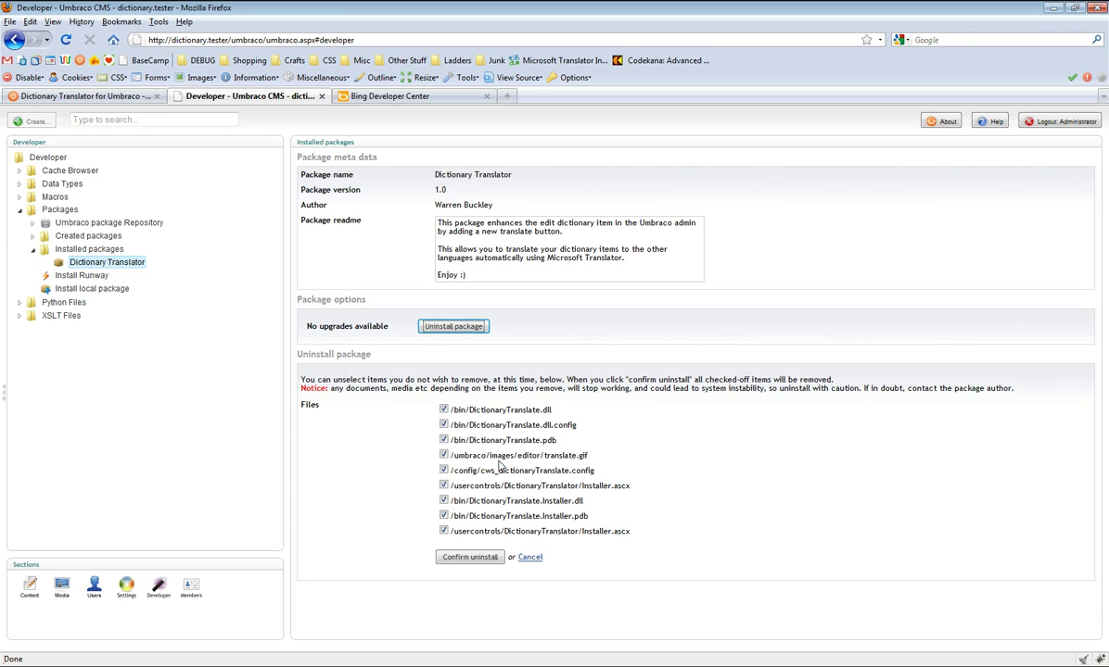
pyautogui.click(464, 560)
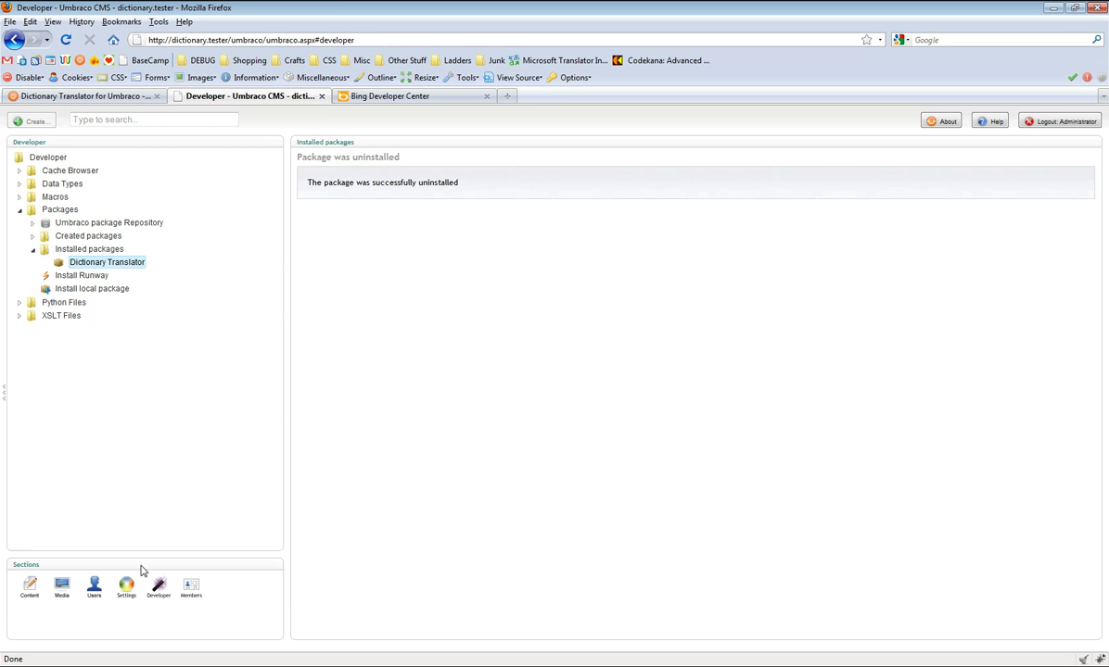
pyautogui.click(29, 586)
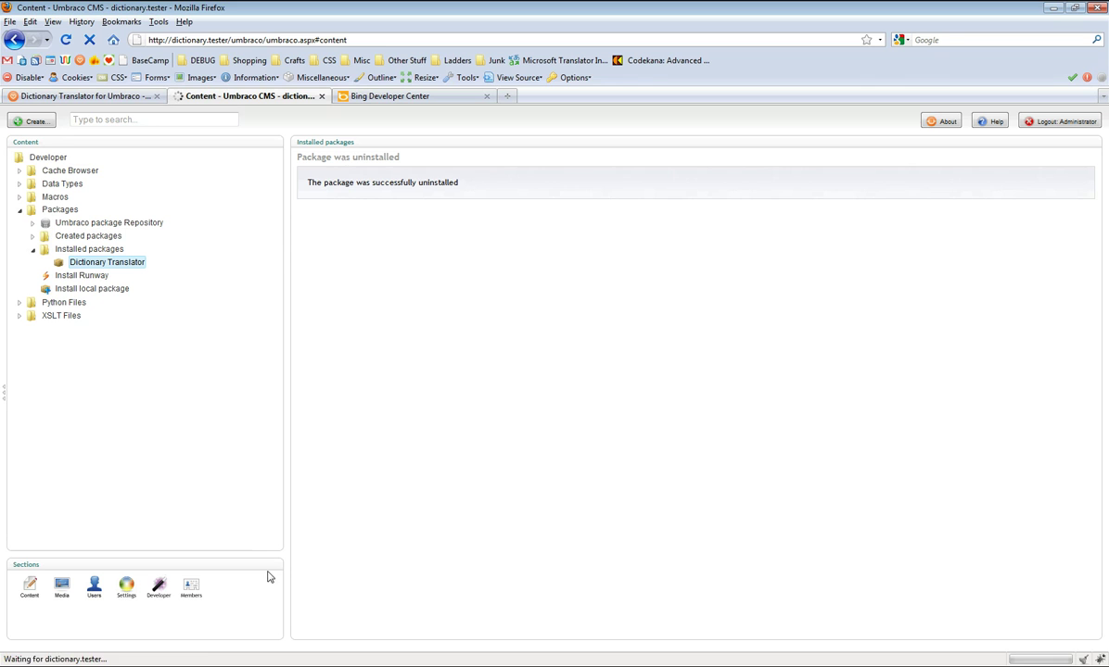
# Reopen the Cat dictionary item from the Dictionary in the Settings section
pyautogui.click(130, 590)
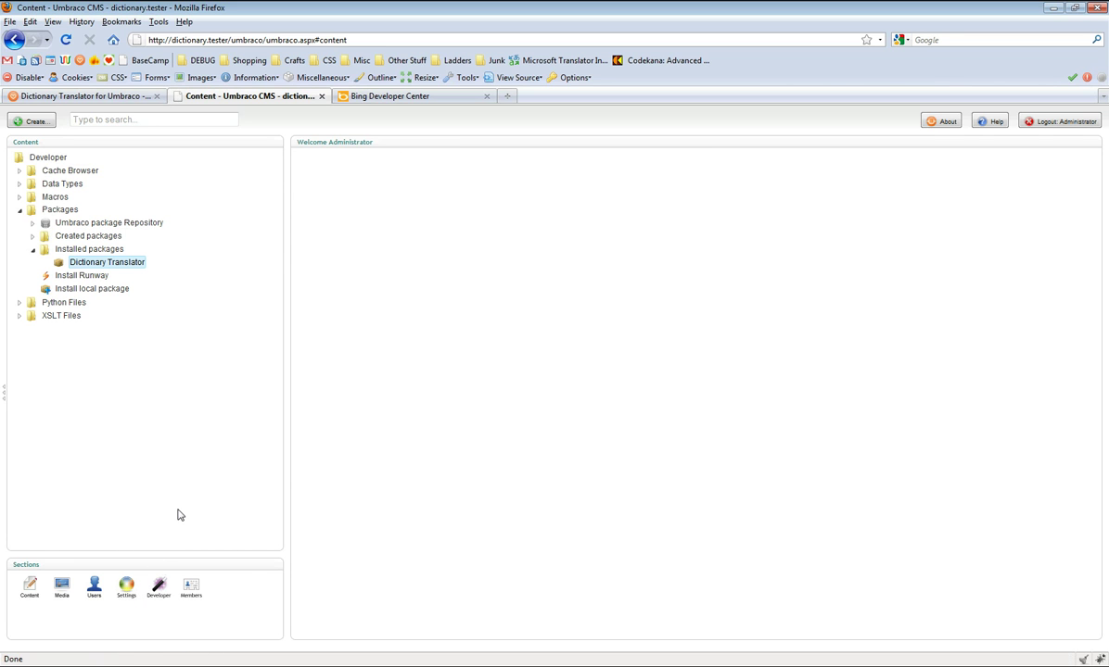
pyautogui.click(125, 587)
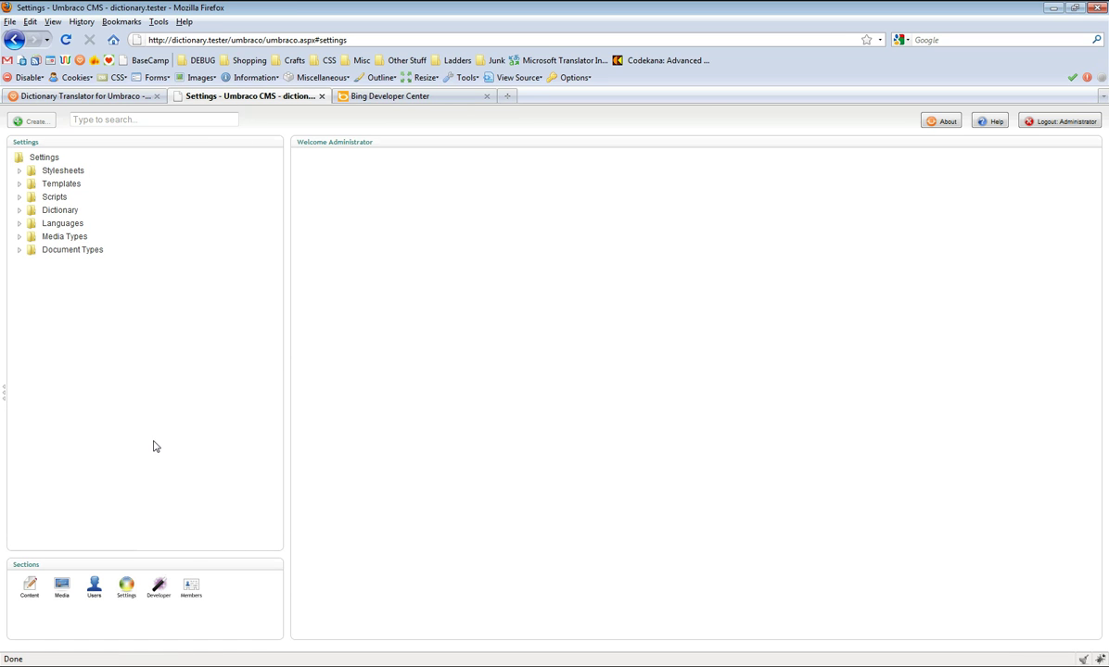
pyautogui.click(19, 212)
pyautogui.click(65, 223)
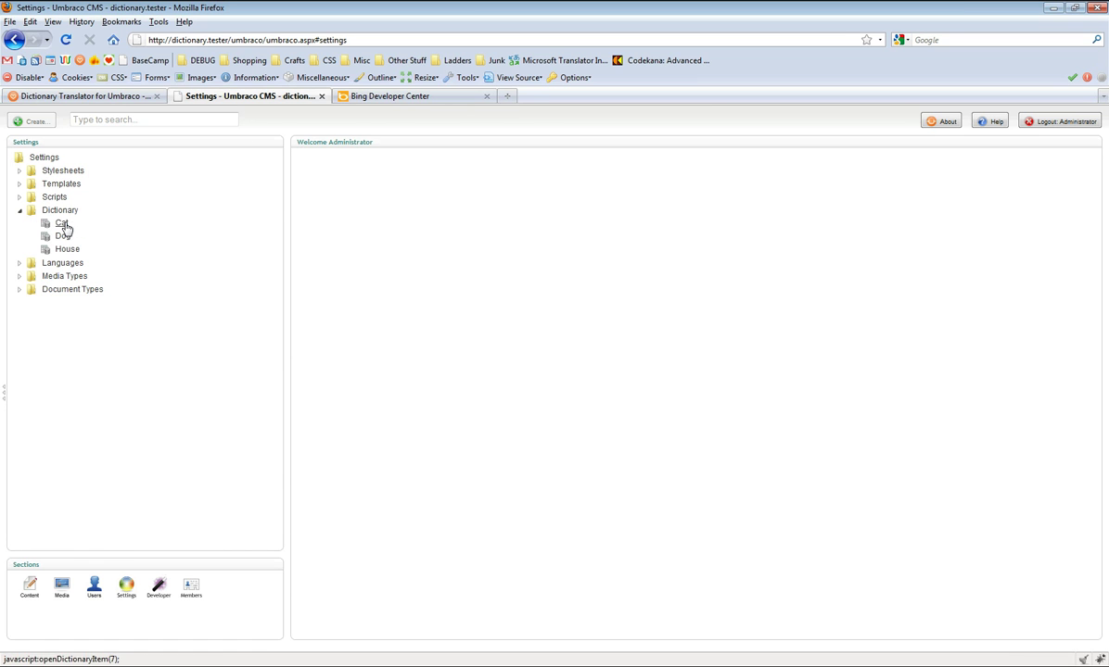